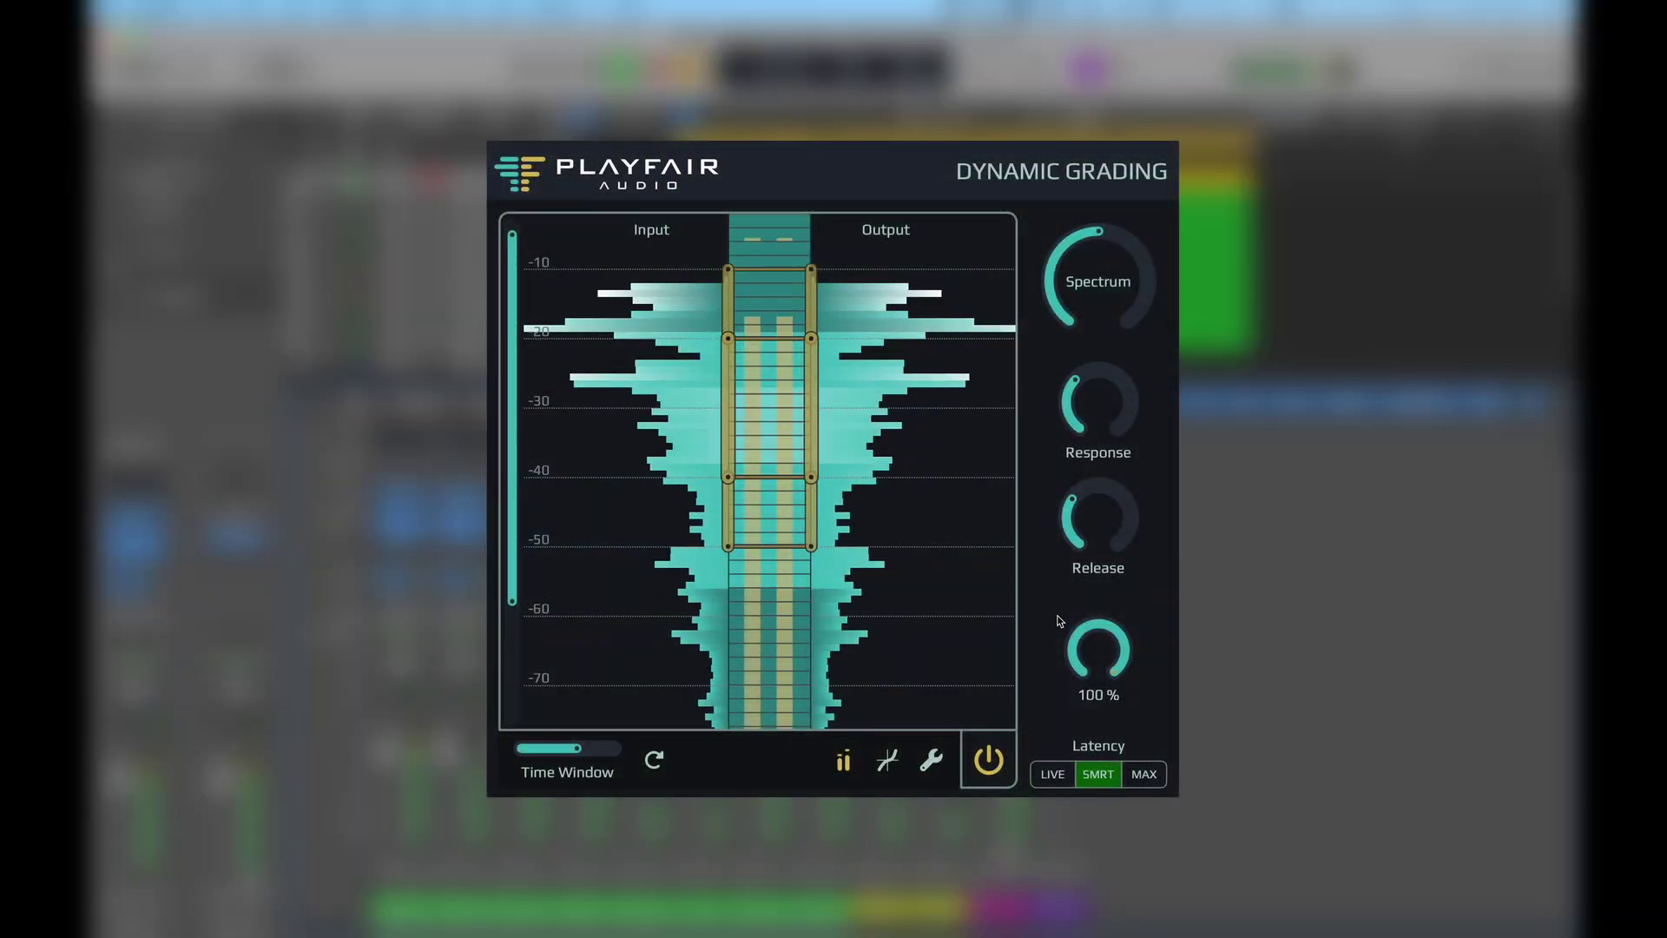
Lower the third and second splits and raise the lower output nodes so the rungs slant.
left_click_drag(764, 476, 751, 676)
left_click_drag(755, 337, 756, 361)
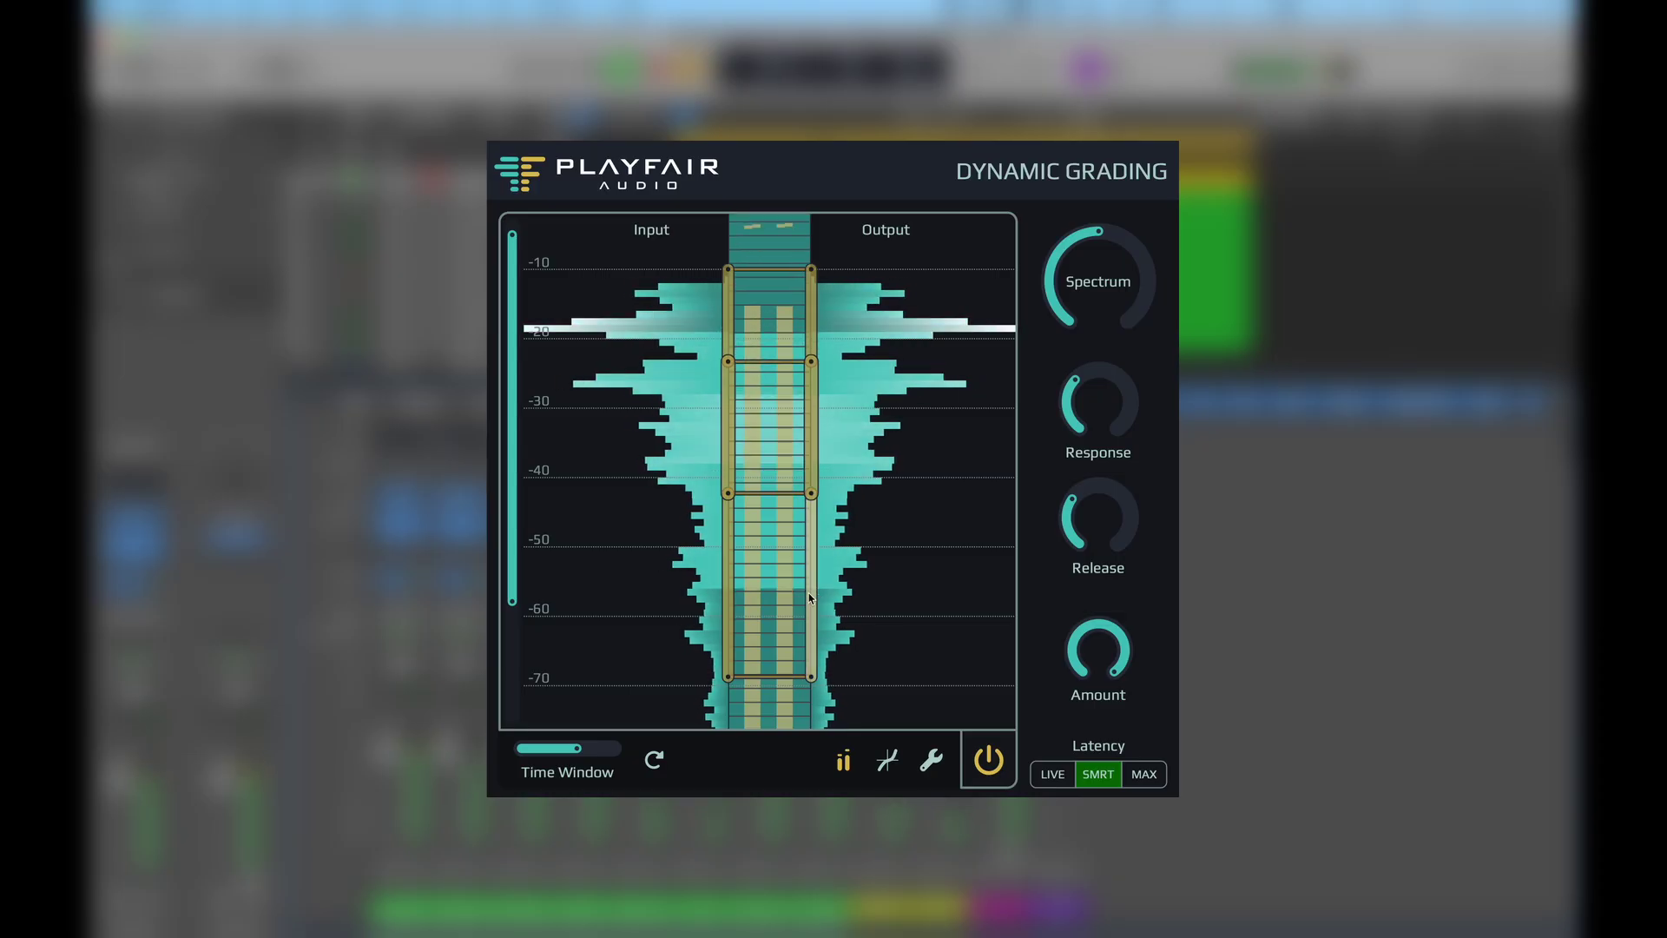
left_click_drag(811, 598, 812, 502)
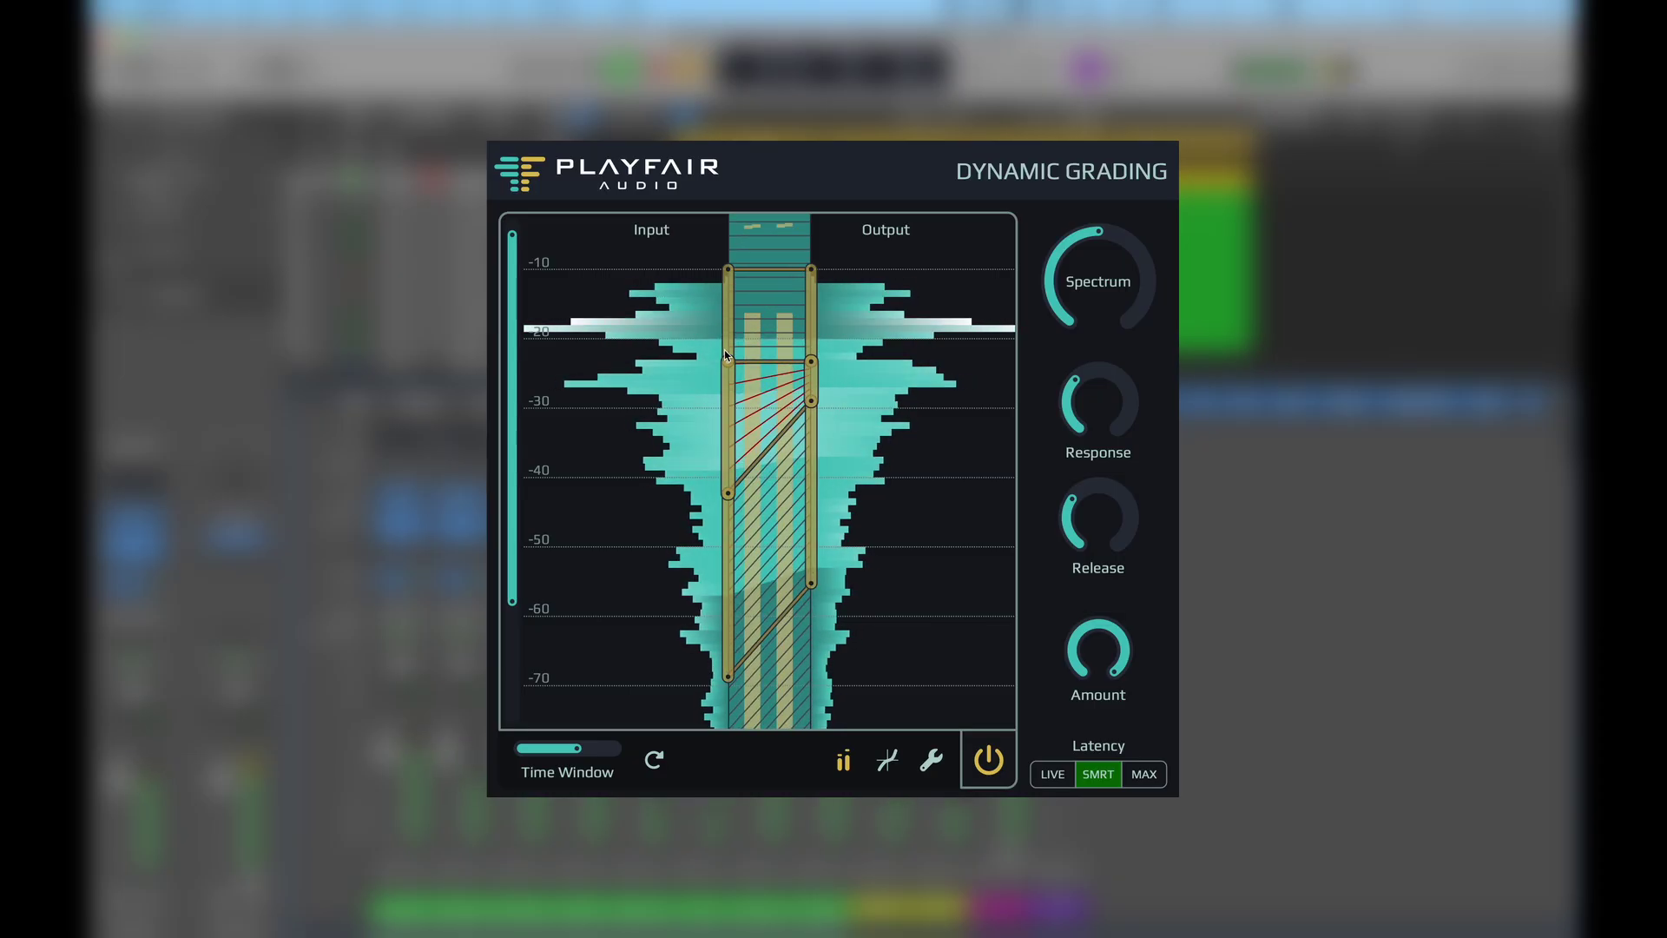
left_click_drag(728, 359, 727, 345)
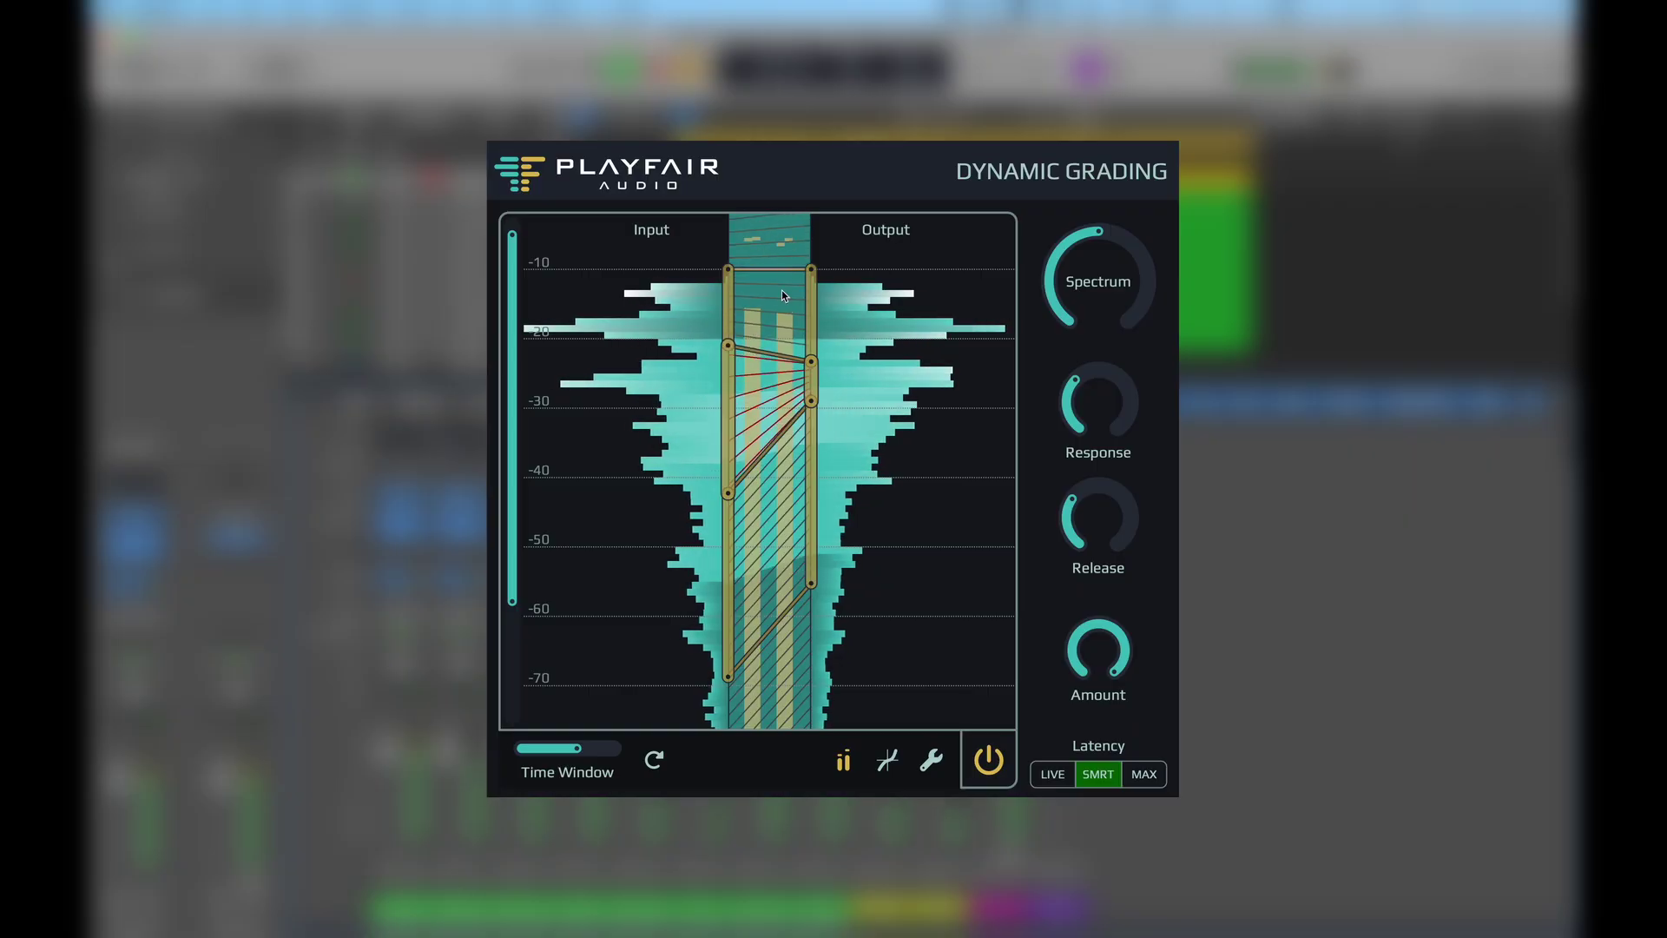
left_click_drag(737, 271, 734, 279)
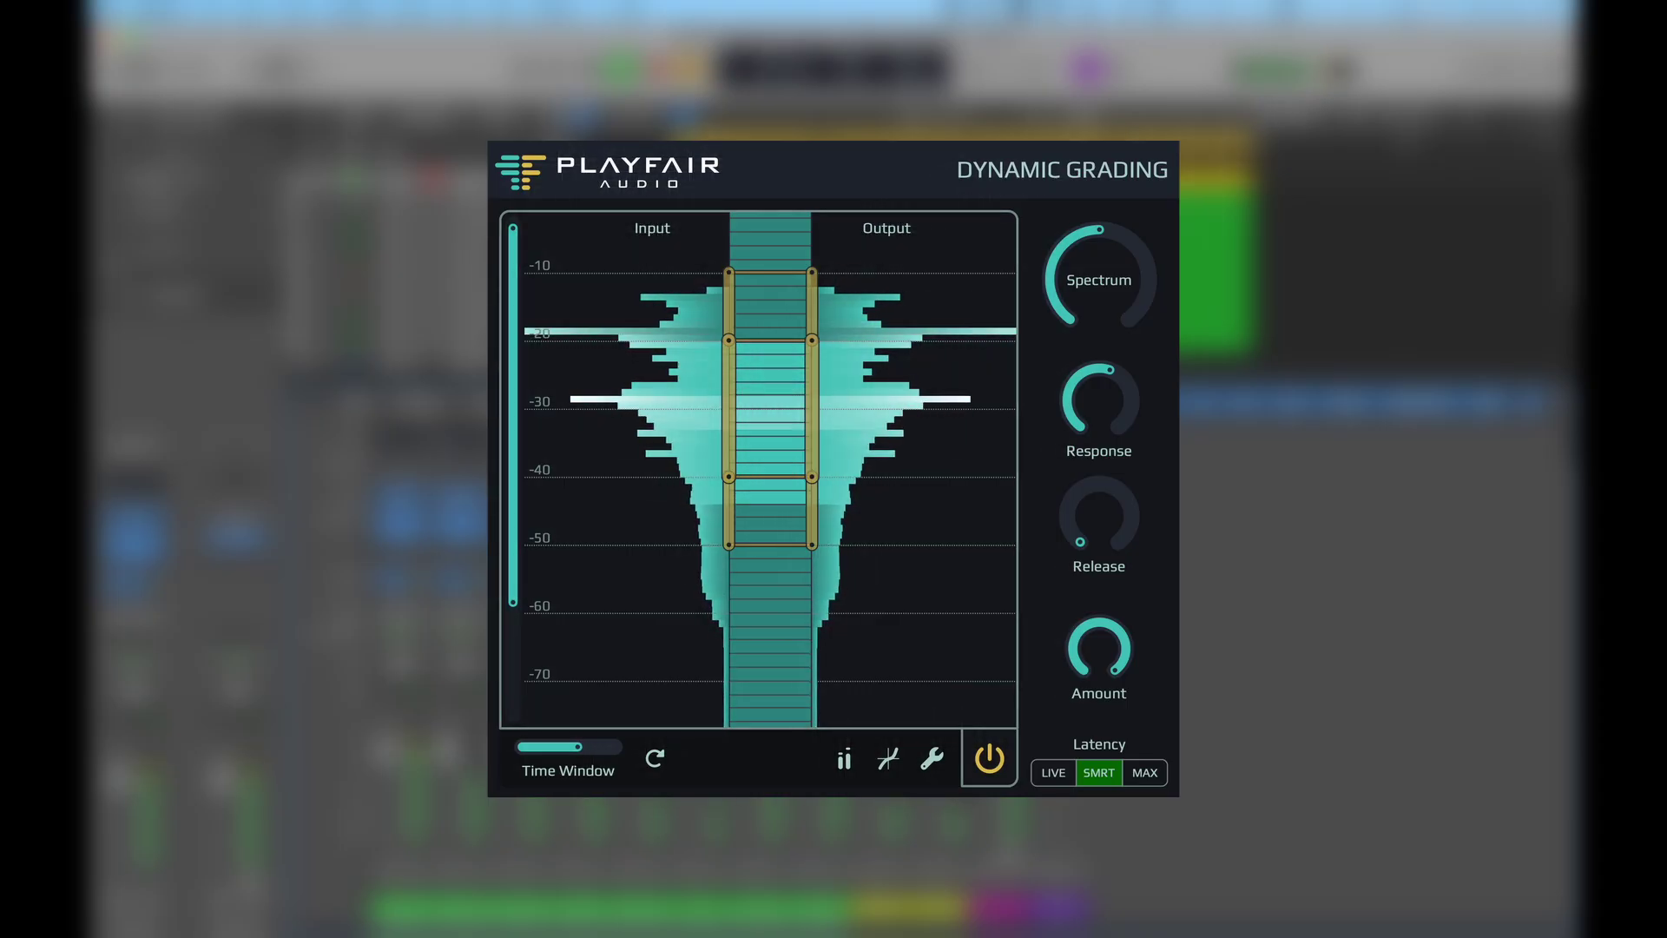
Shift the grading range to about -18..-62 dB and raise the lower output nodes to slant the rungs.
left_click_drag(724, 415, 720, 455)
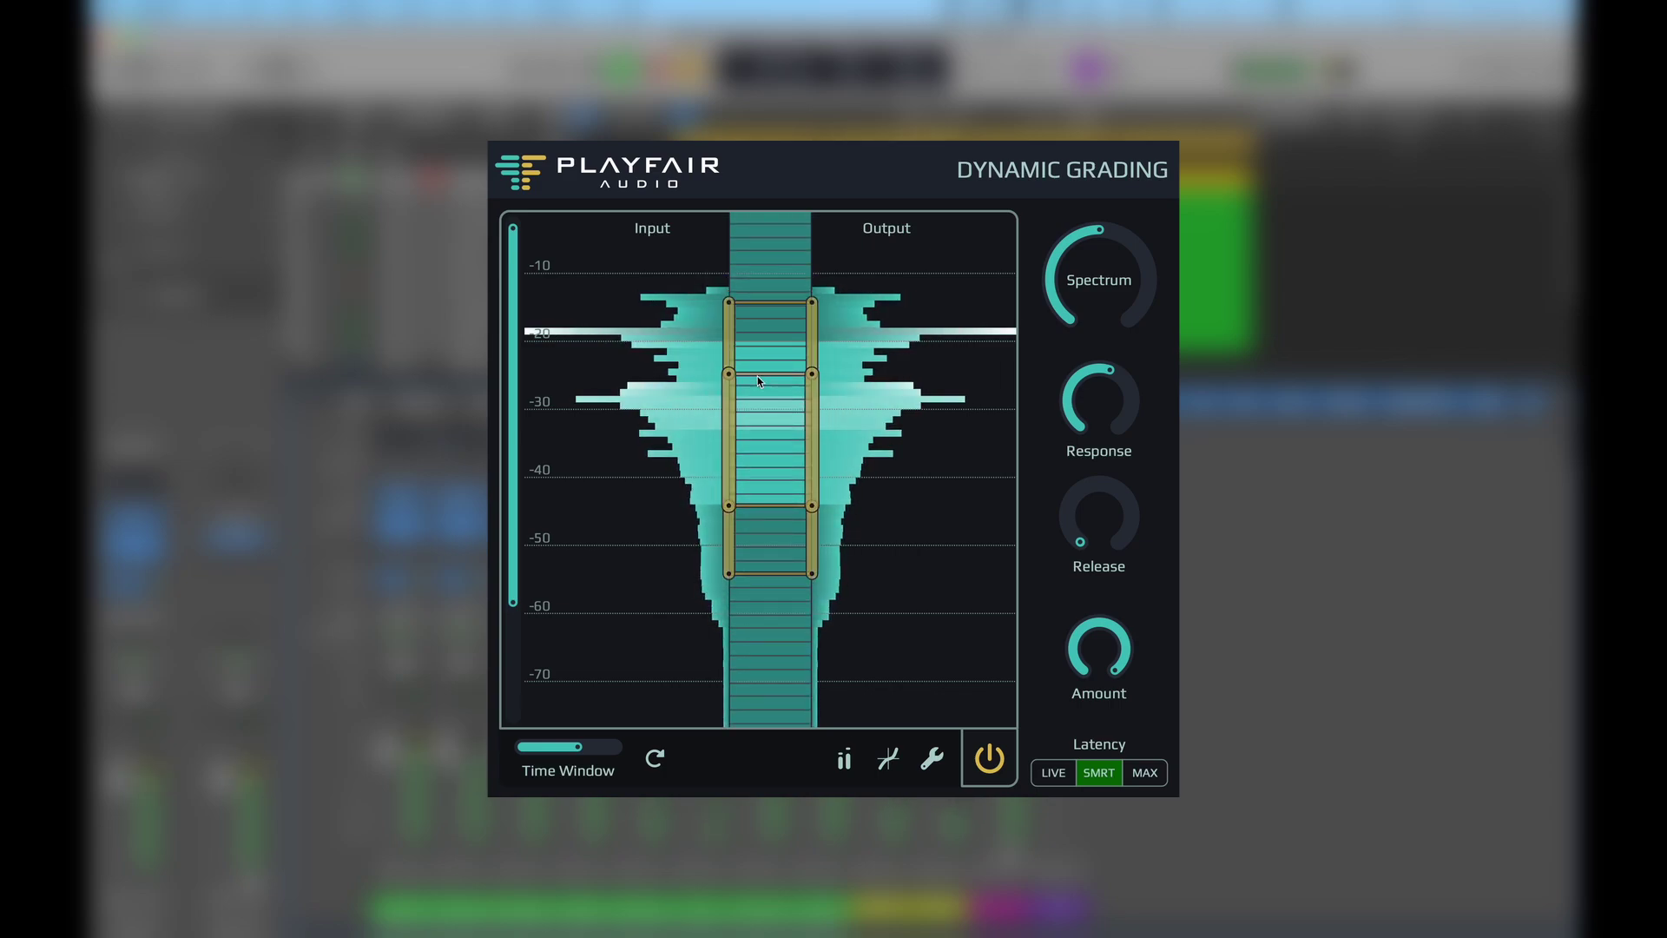
left_click_drag(764, 302, 760, 288)
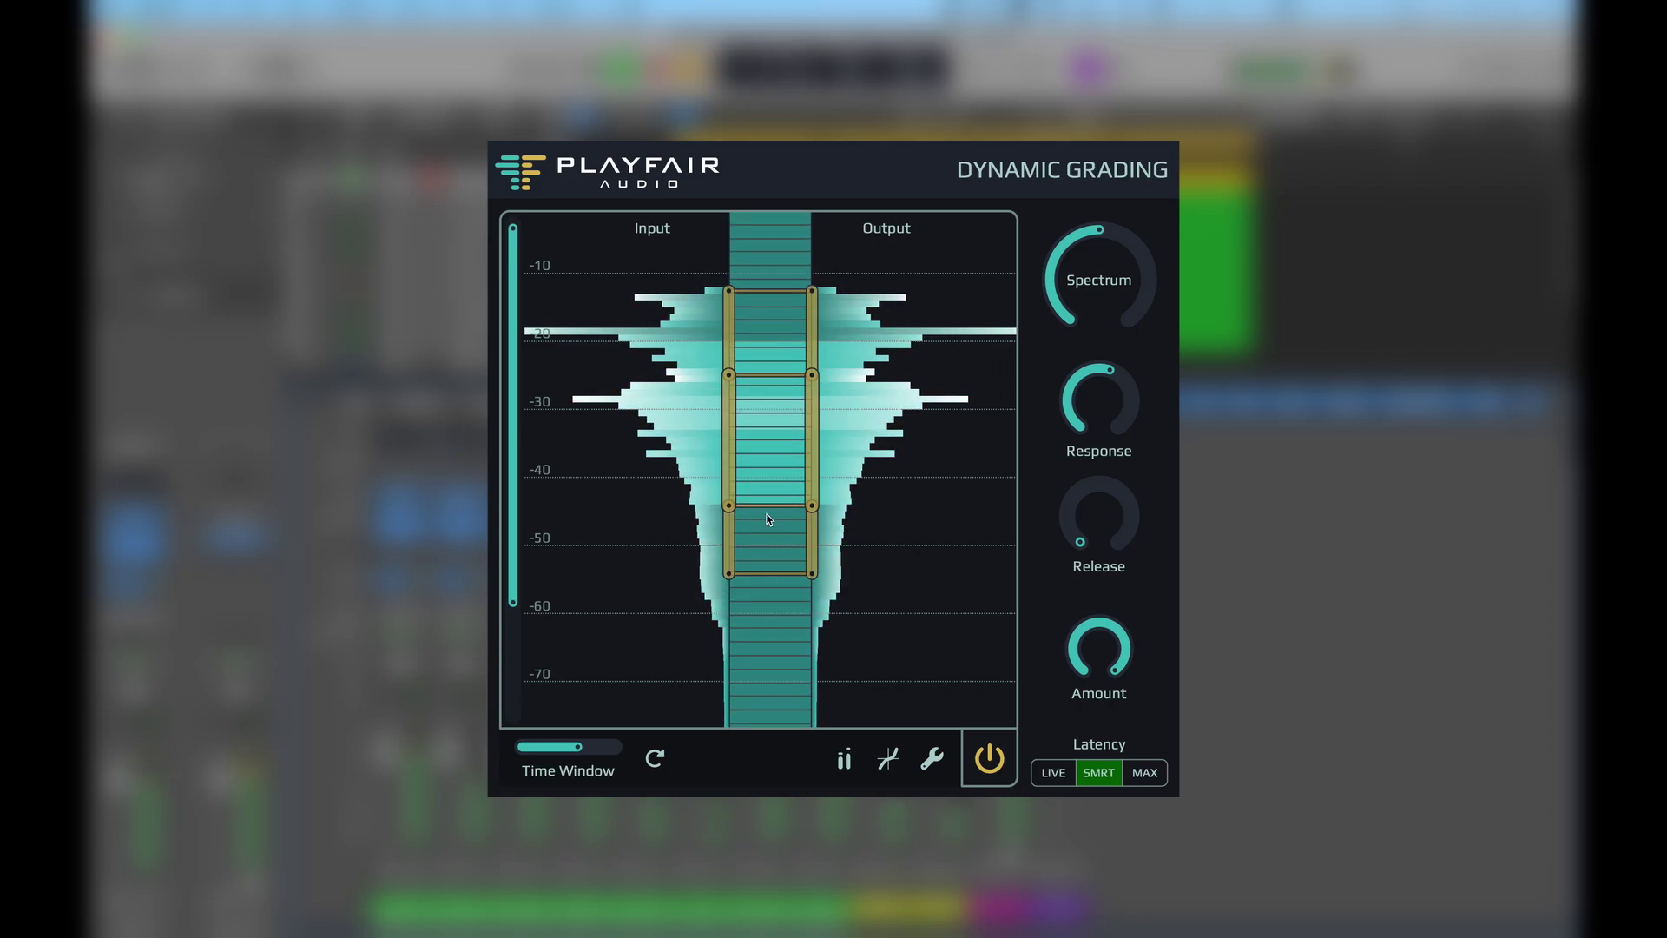
left_click_drag(762, 507, 762, 492)
left_click_drag(759, 566, 760, 633)
mouse_move(813, 581)
left_mouse_down()
mouse_move(815, 531)
mouse_move(810, 611)
mouse_move(815, 590)
left_mouse_up()
left_click_drag(731, 291, 729, 303)
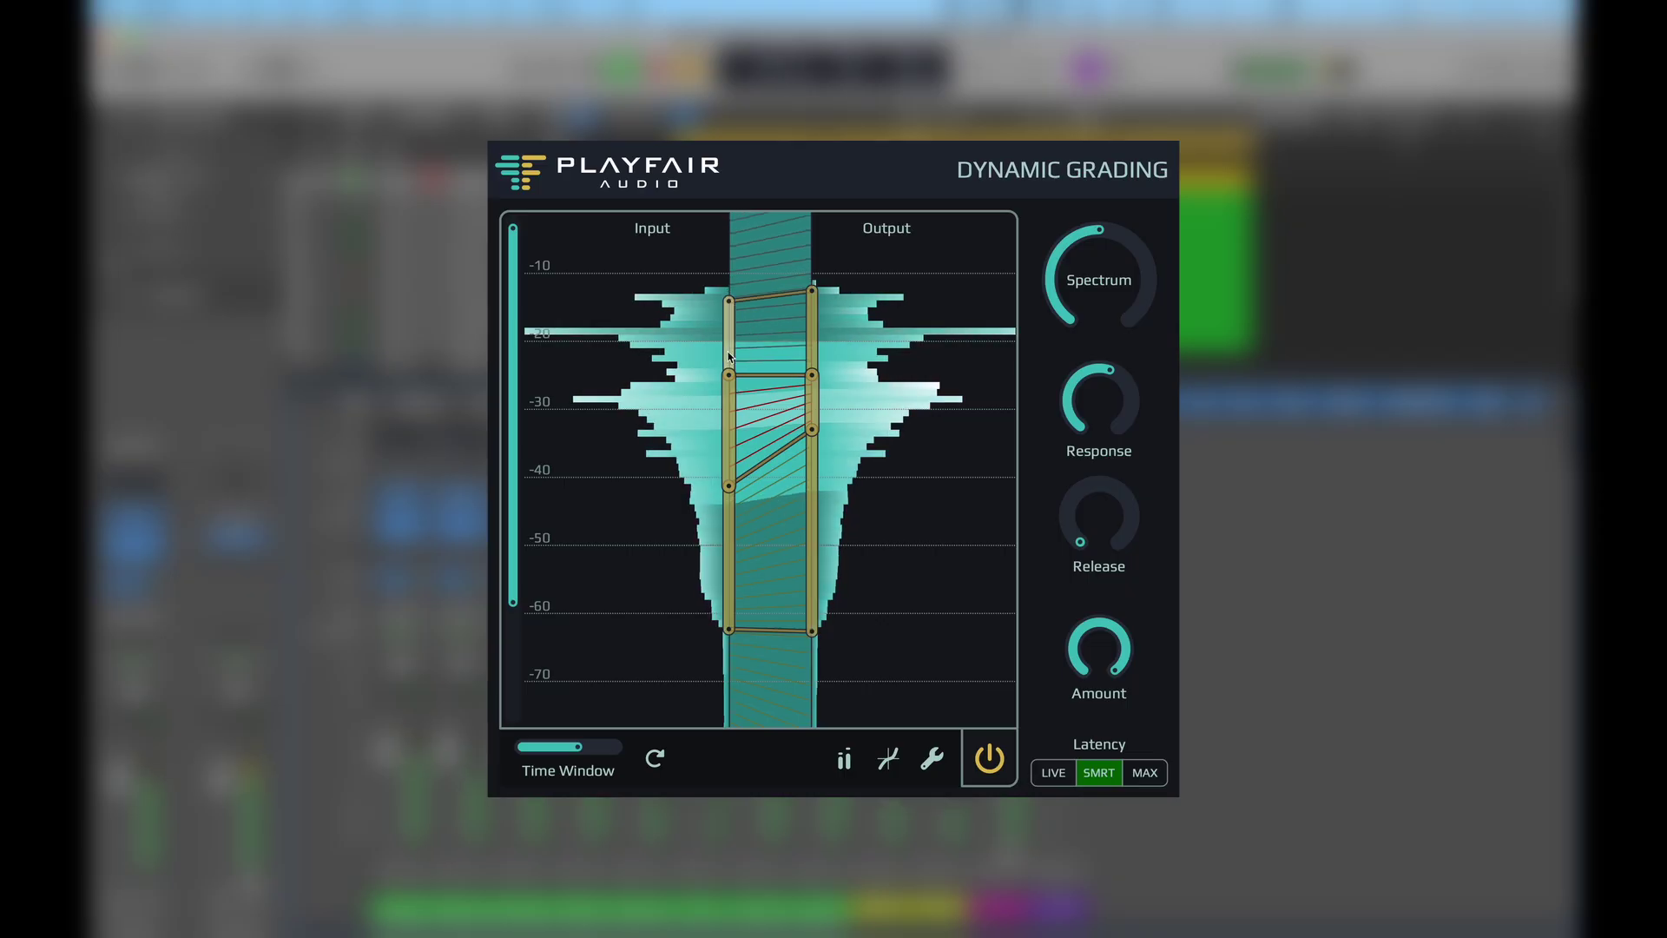
left_click_drag(730, 363, 730, 362)
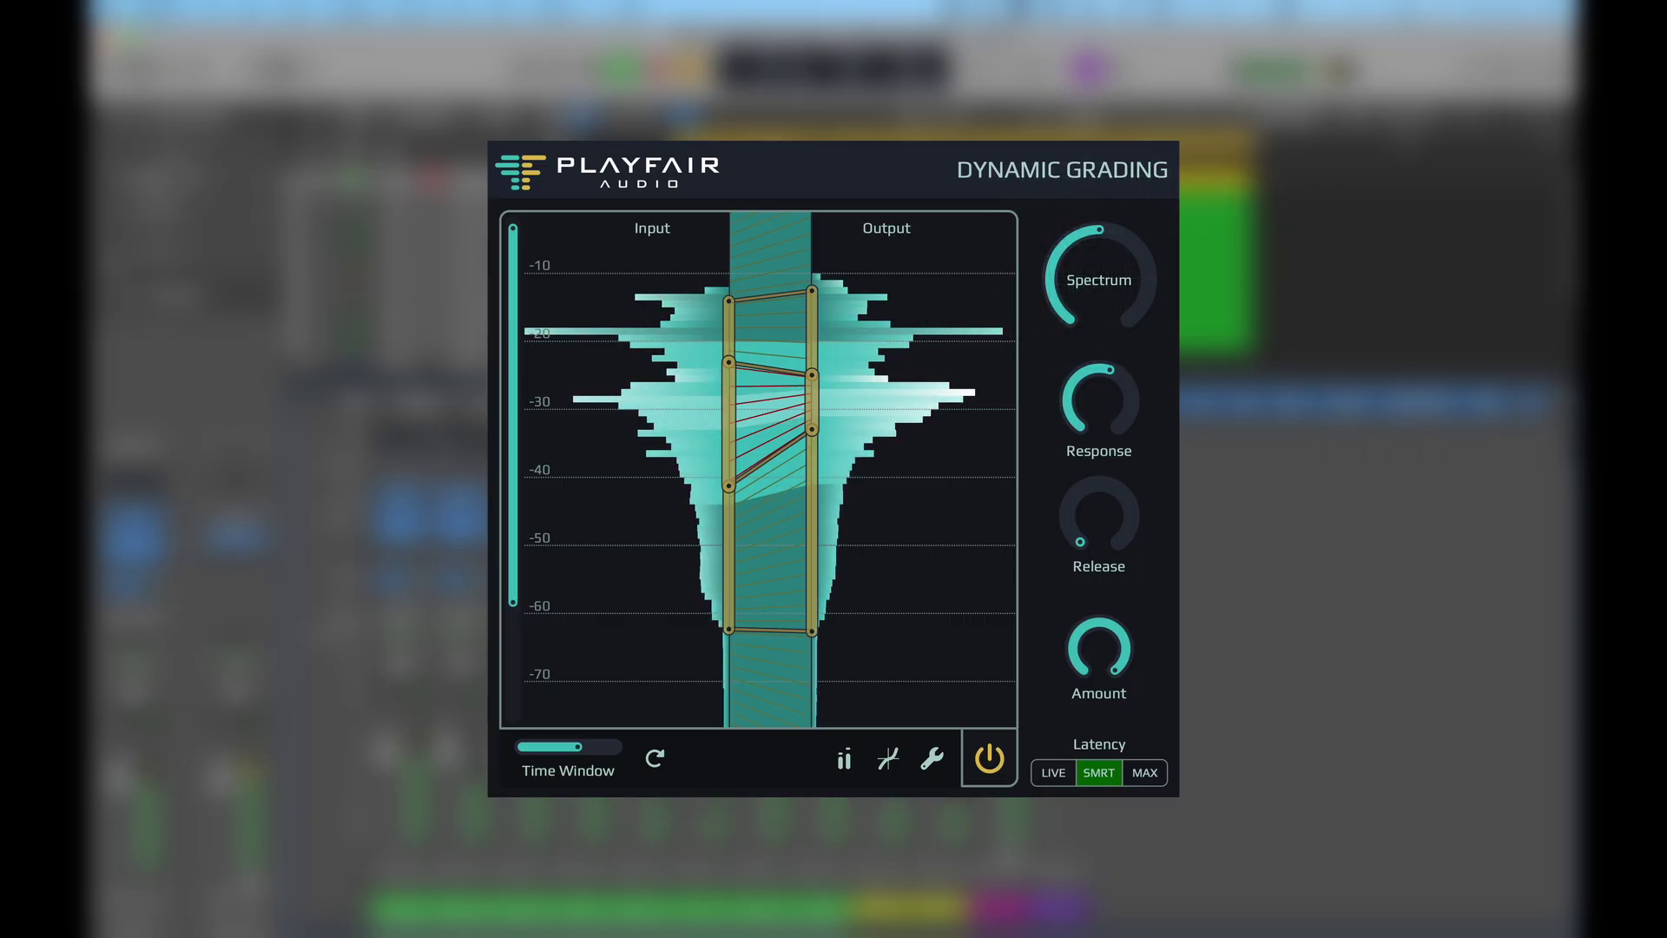
Nudge Spectrum up to about 3.3 and retune Response and Release, keeping Amount at 100%.
left_click_drag(1098, 305, 1107, 340)
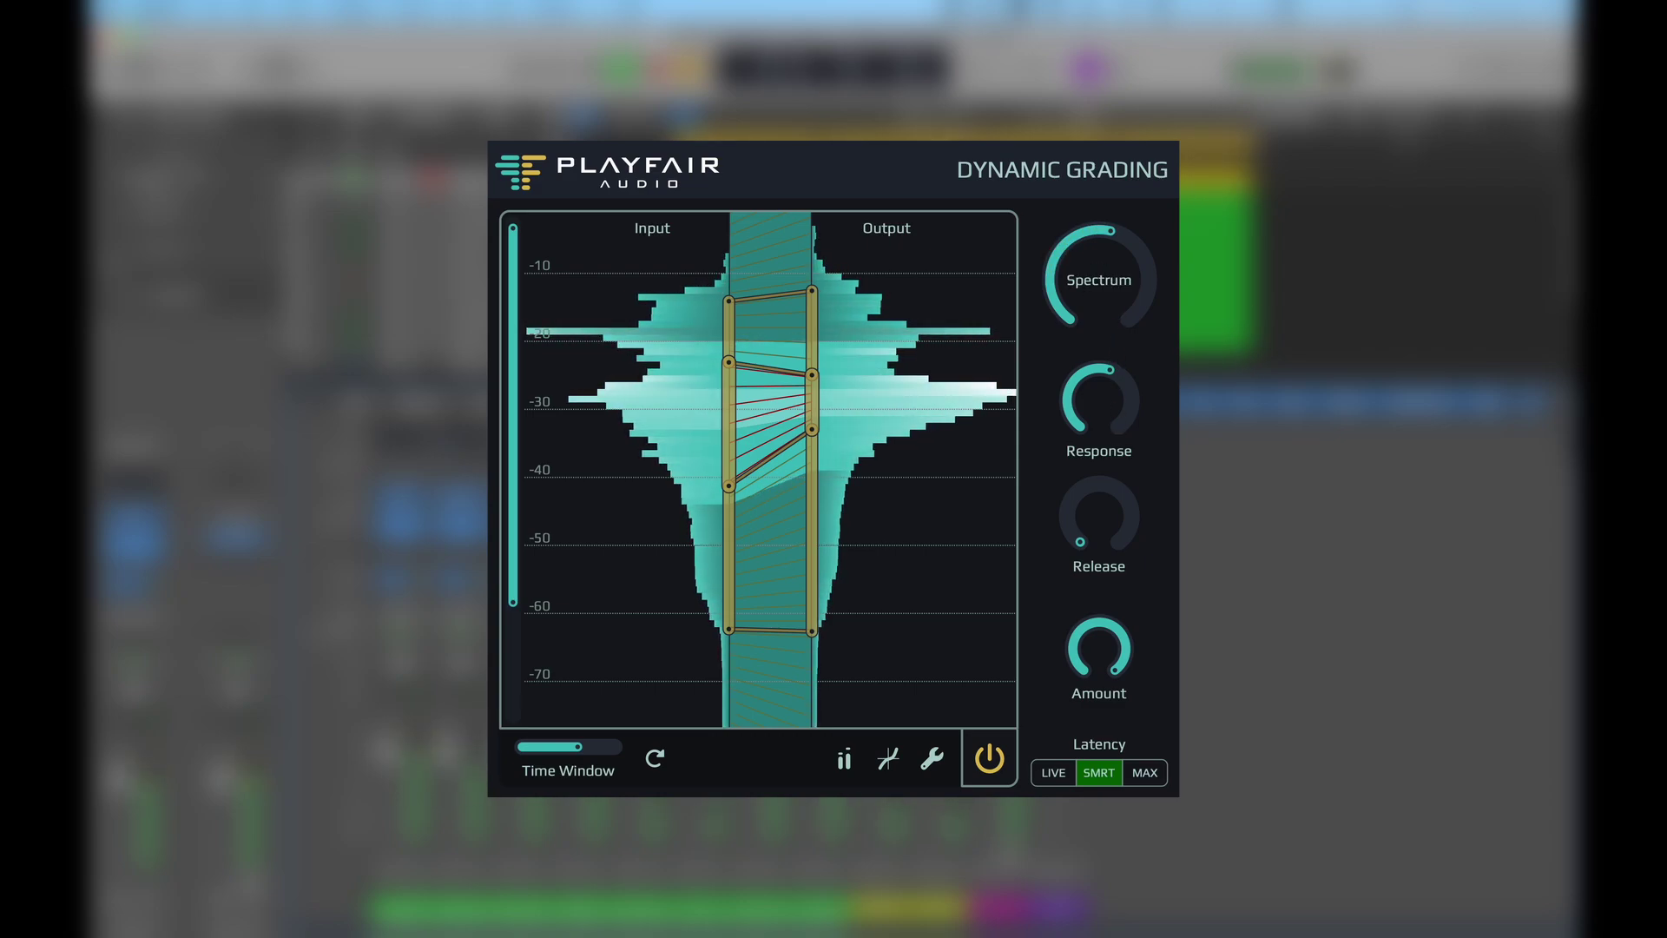
mouse_move(1106, 409)
mouse_move(1105, 393)
left_mouse_down()
mouse_move(1104, 372)
mouse_move(1105, 423)
left_mouse_up()
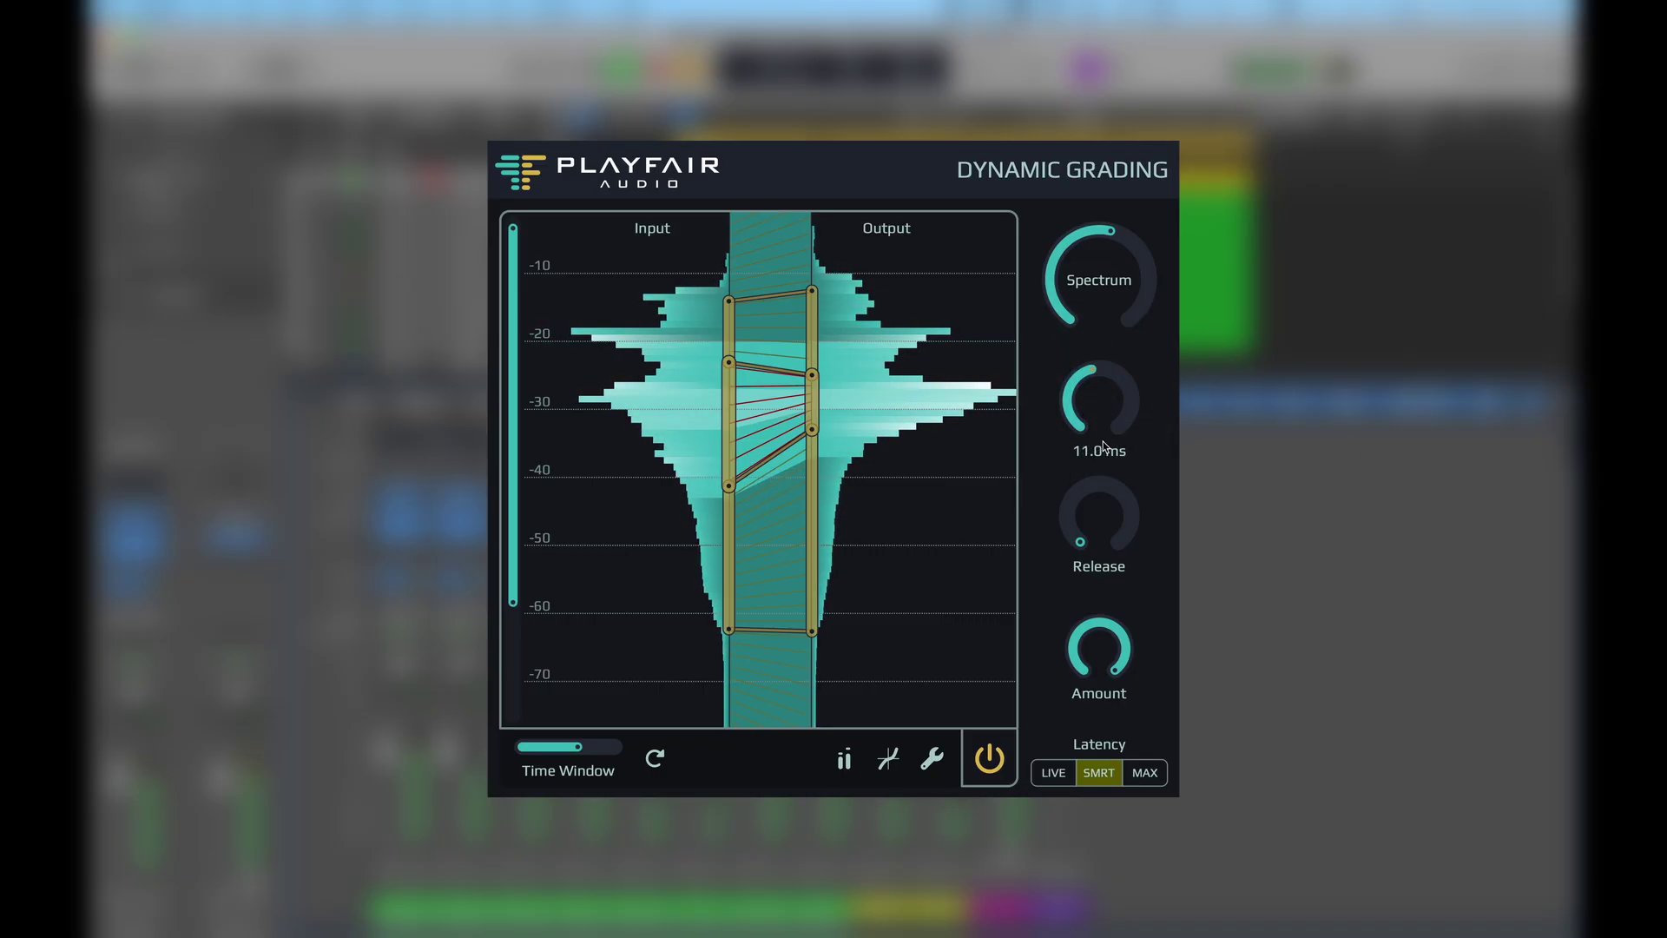
mouse_move(1114, 522)
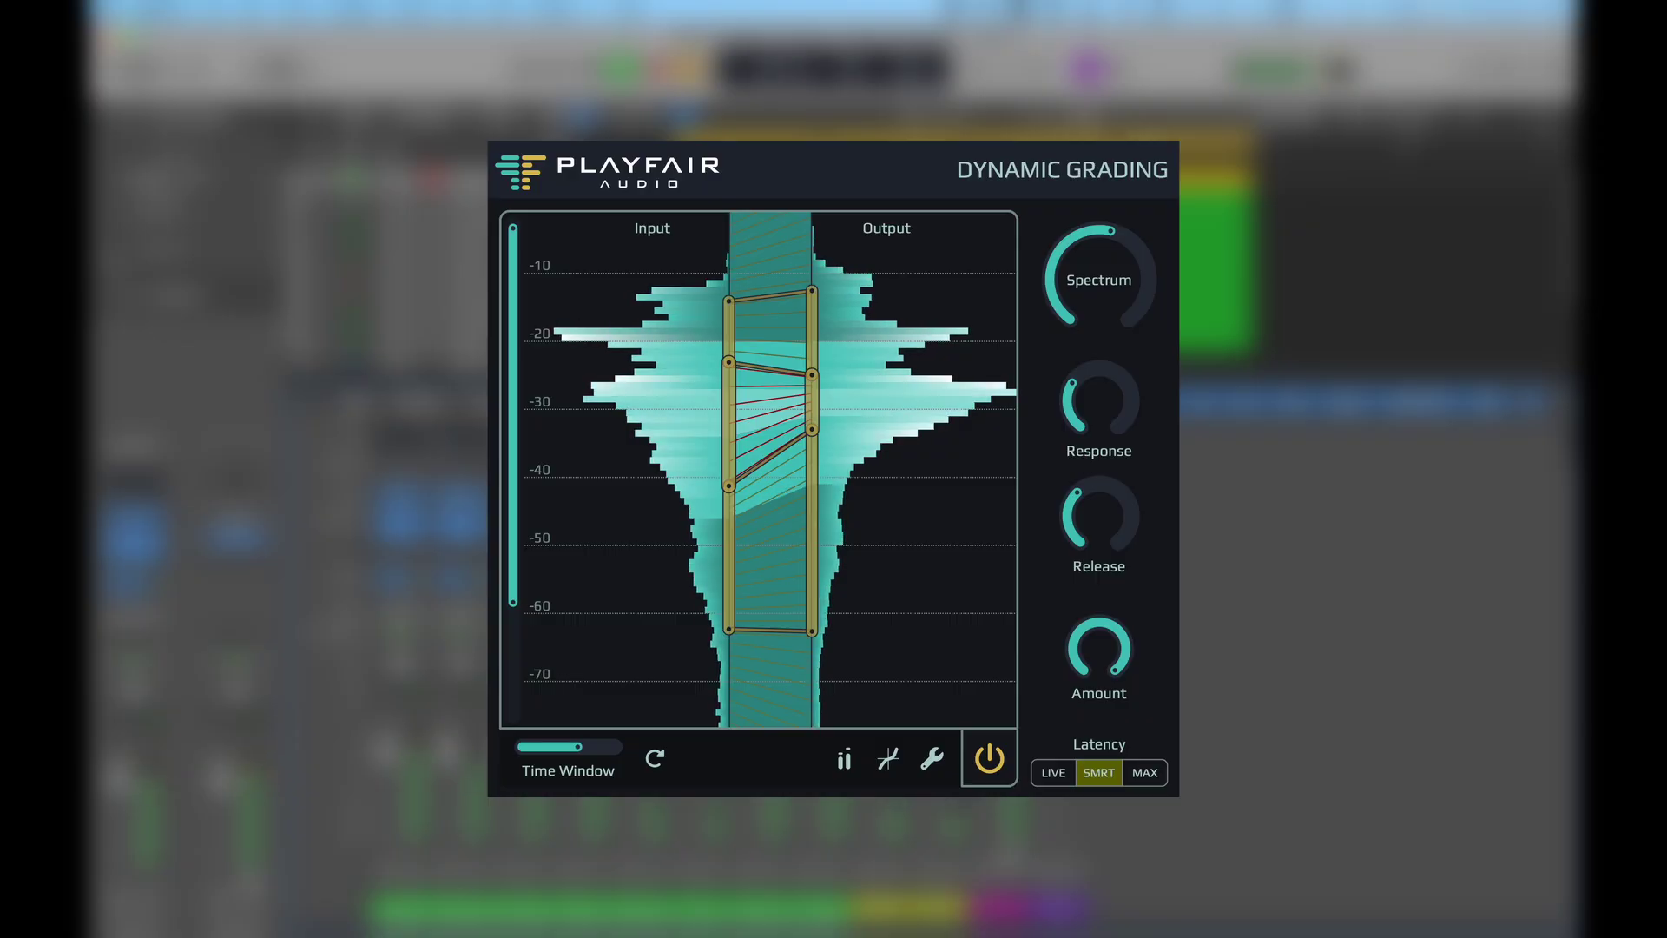
mouse_move(1109, 653)
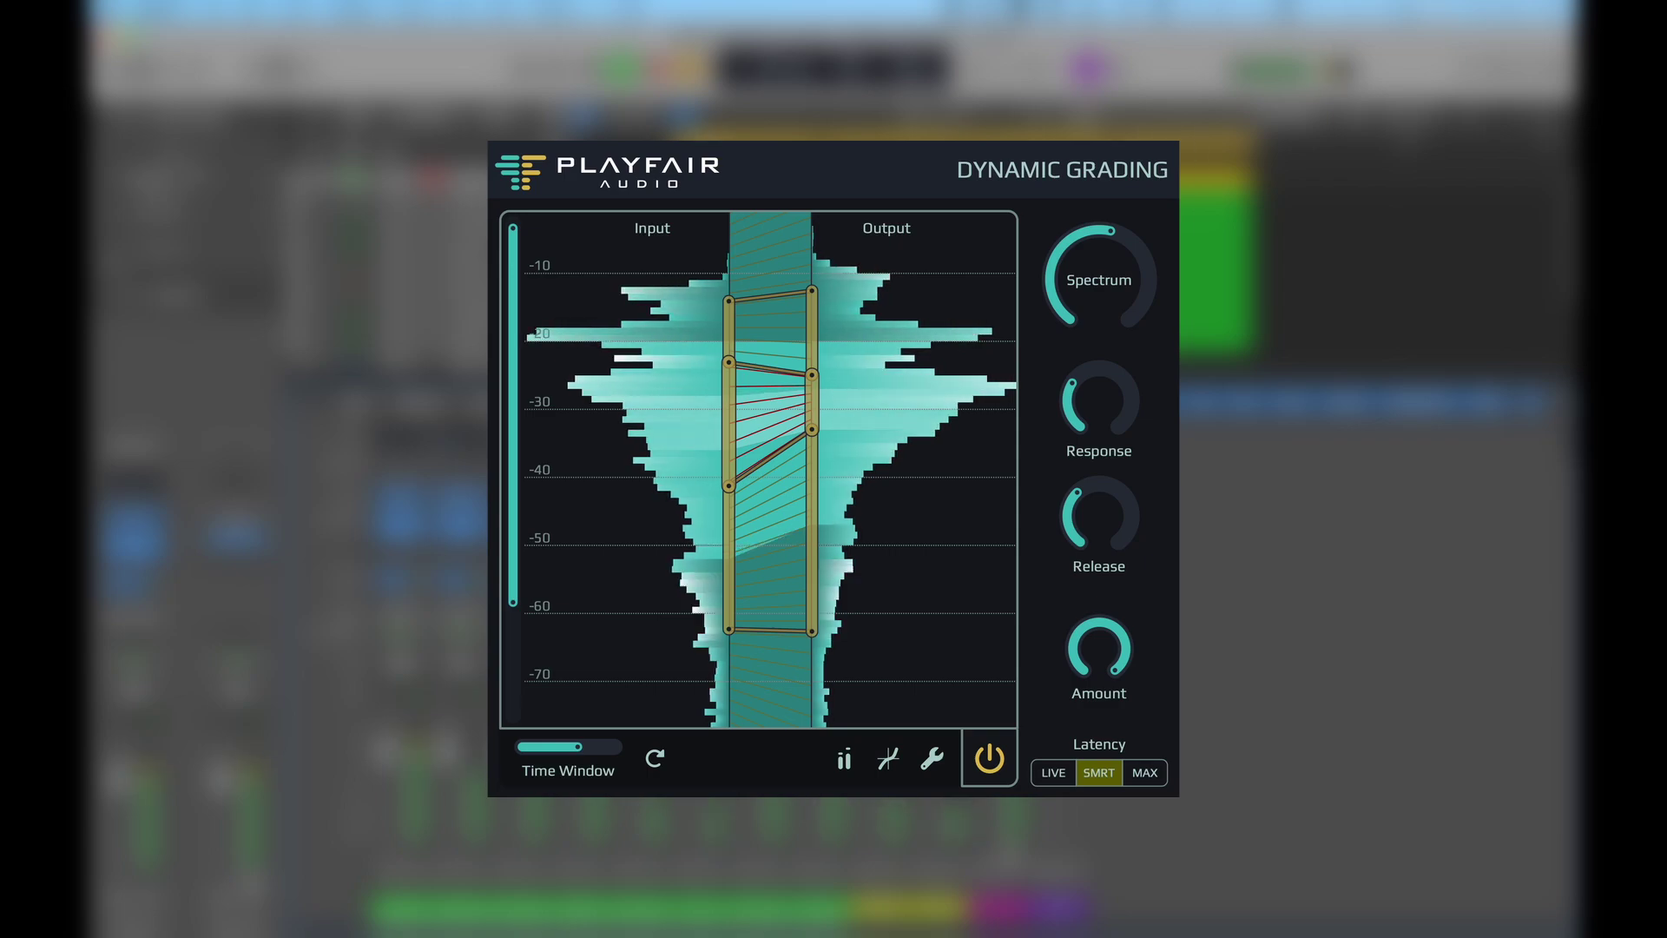
Lengthen the analysis time window and show the gain meters and input/output transfer curve.
mouse_move(590, 750)
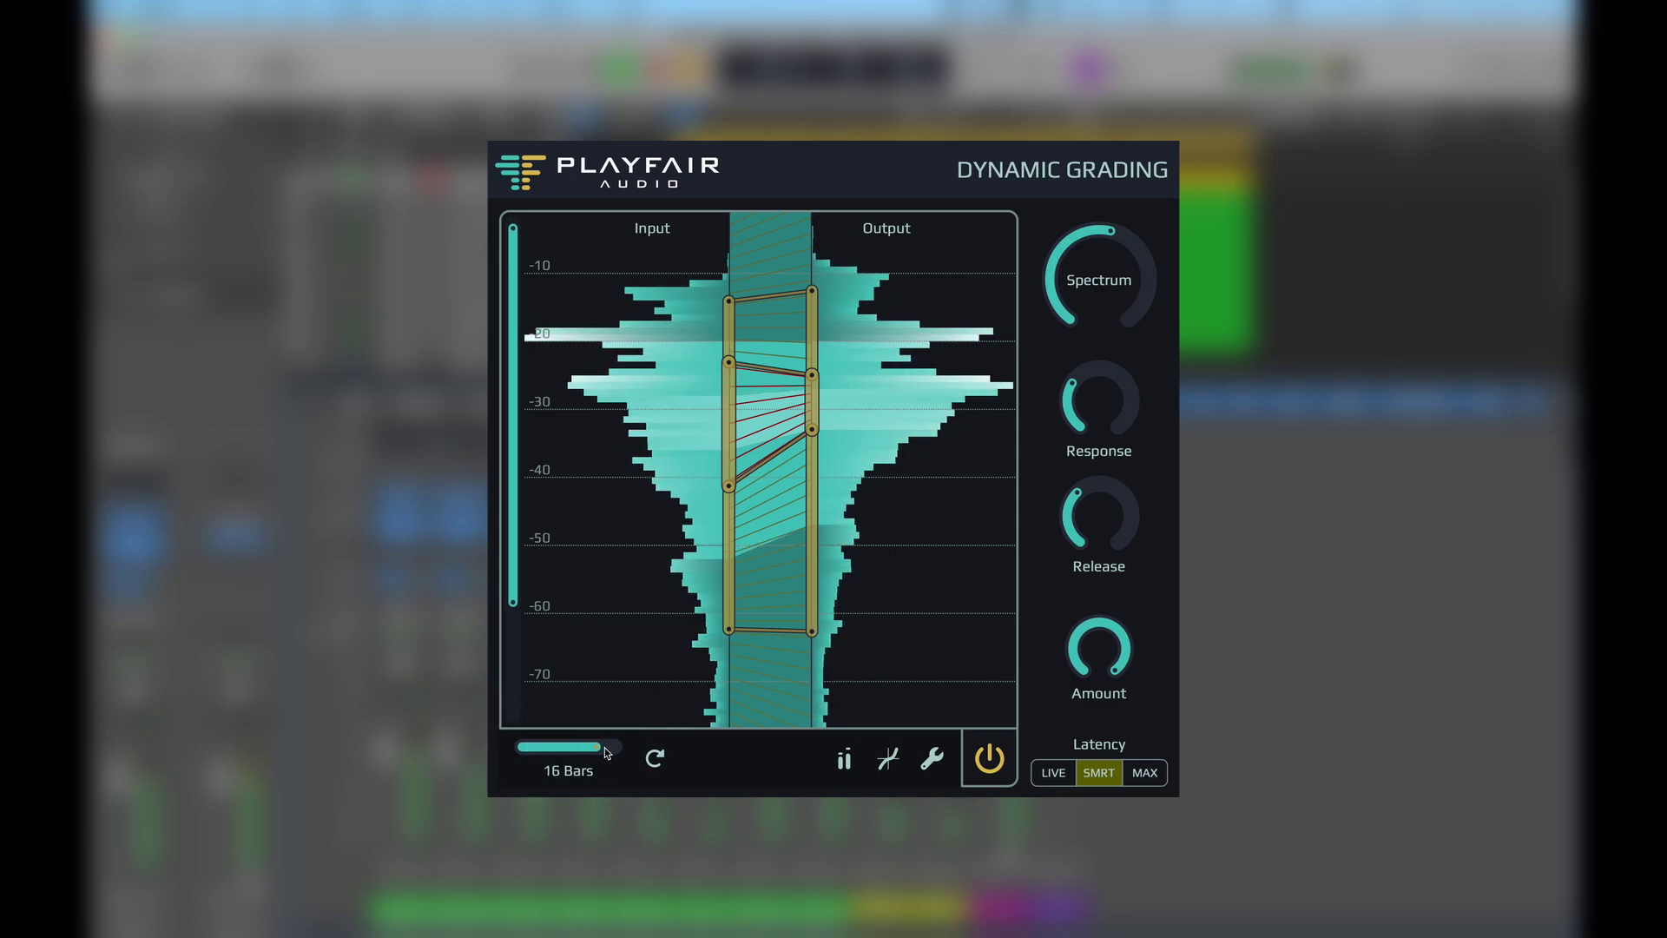
left_click_drag(526, 750, 656, 758)
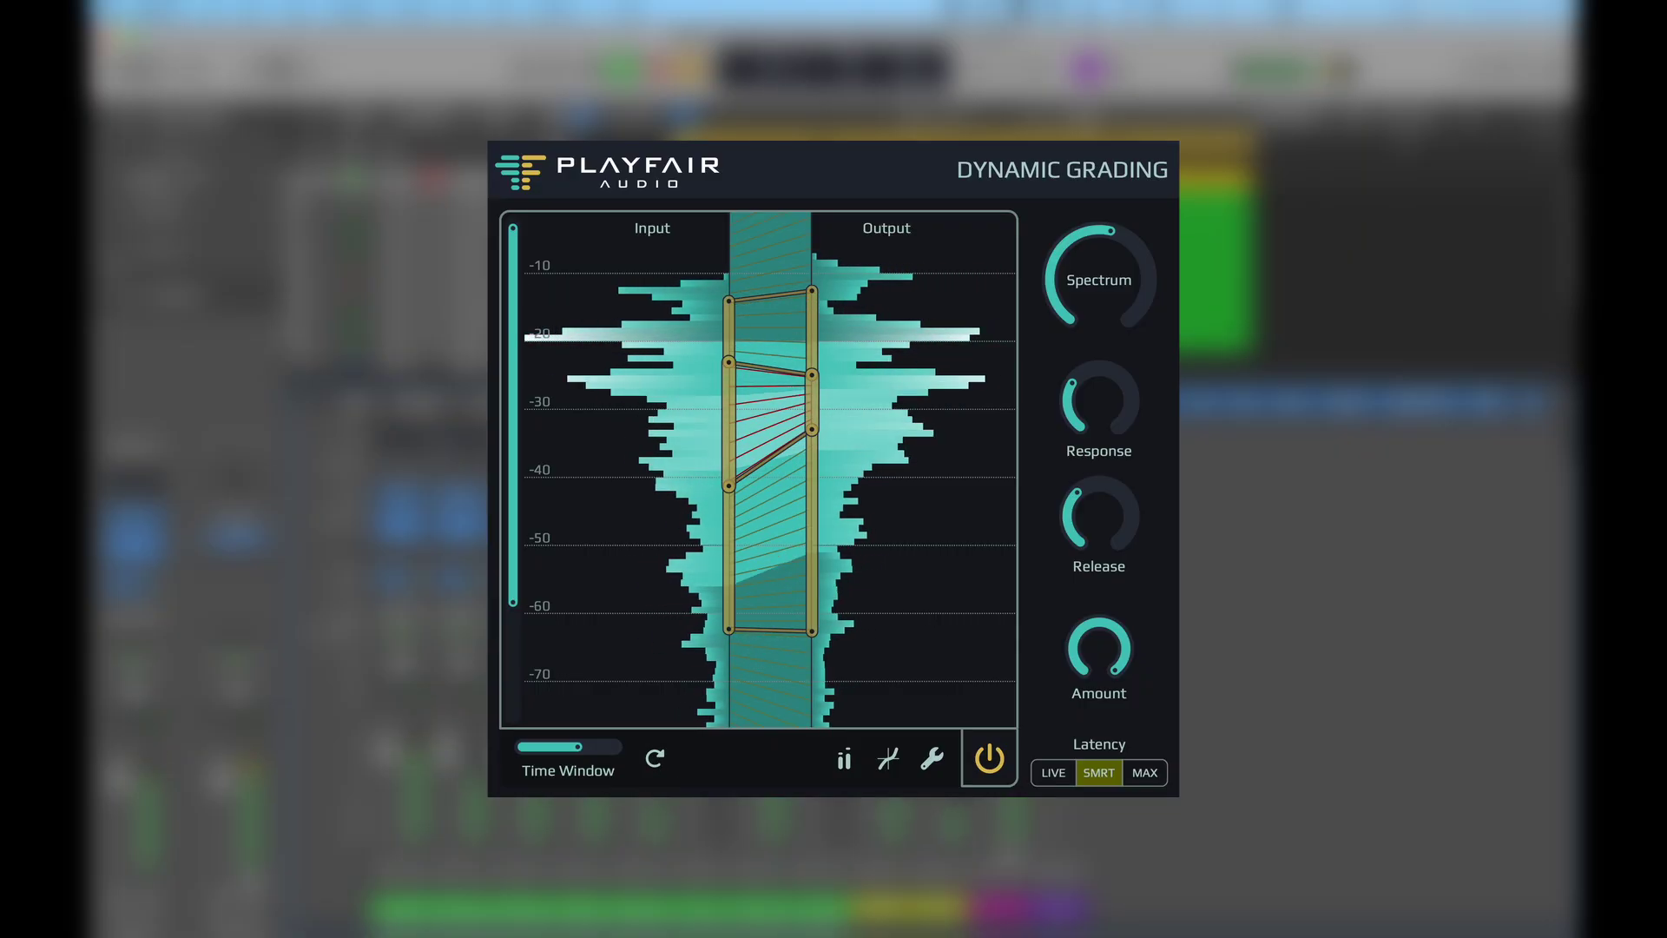
left_click(843, 759)
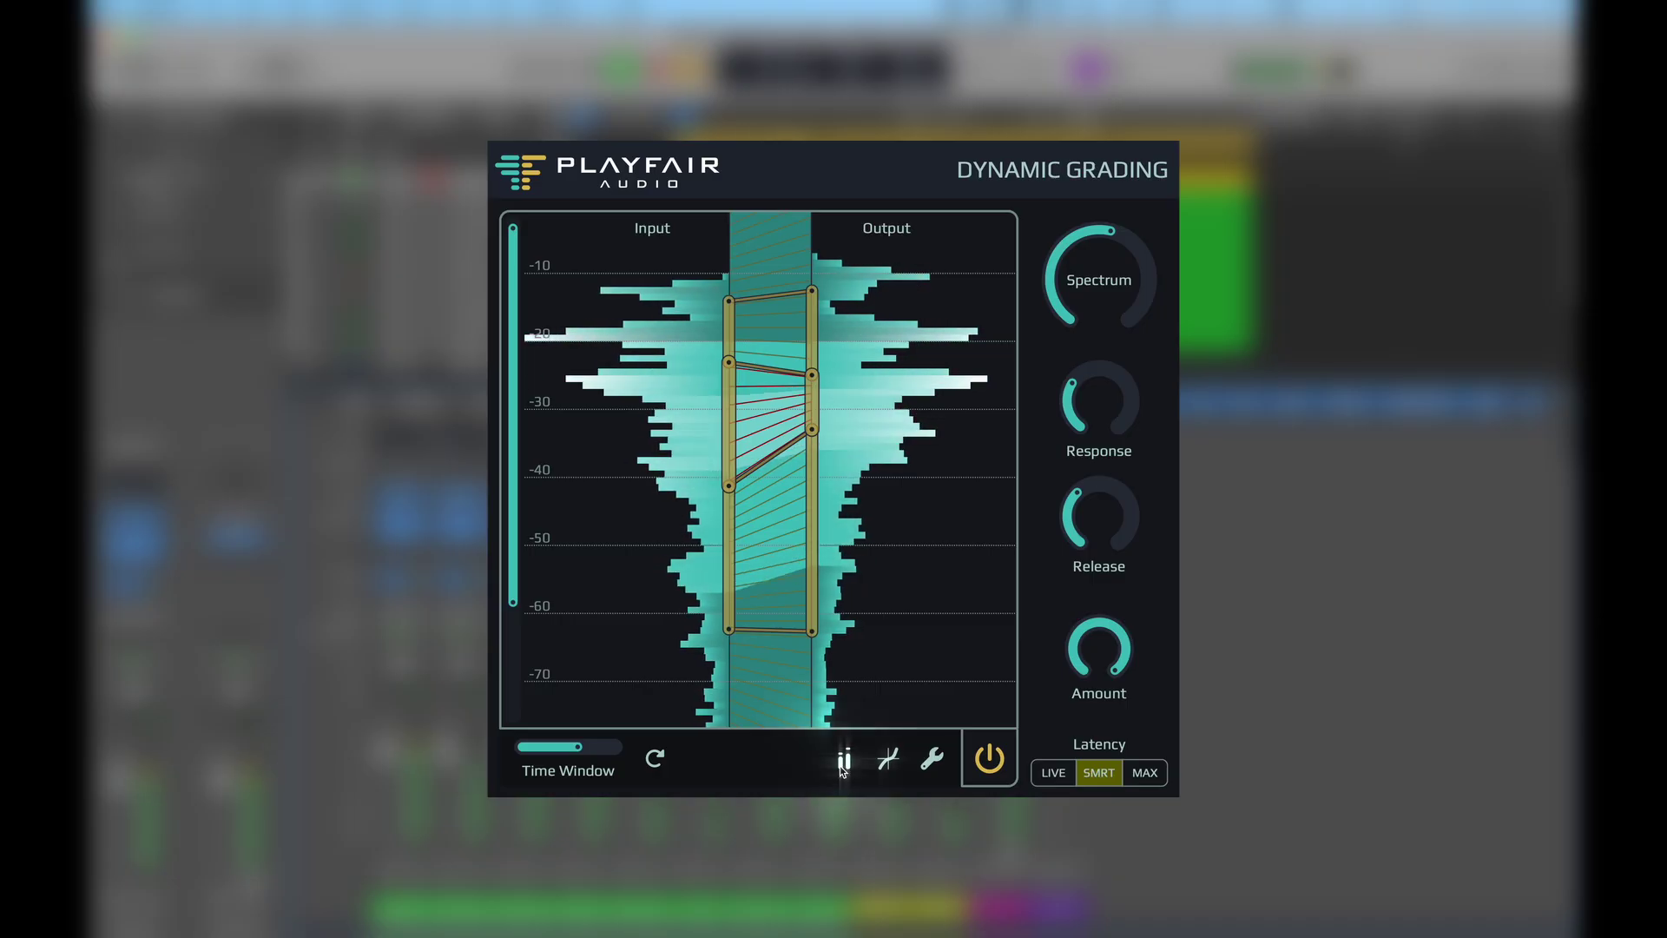
left_click(888, 761)
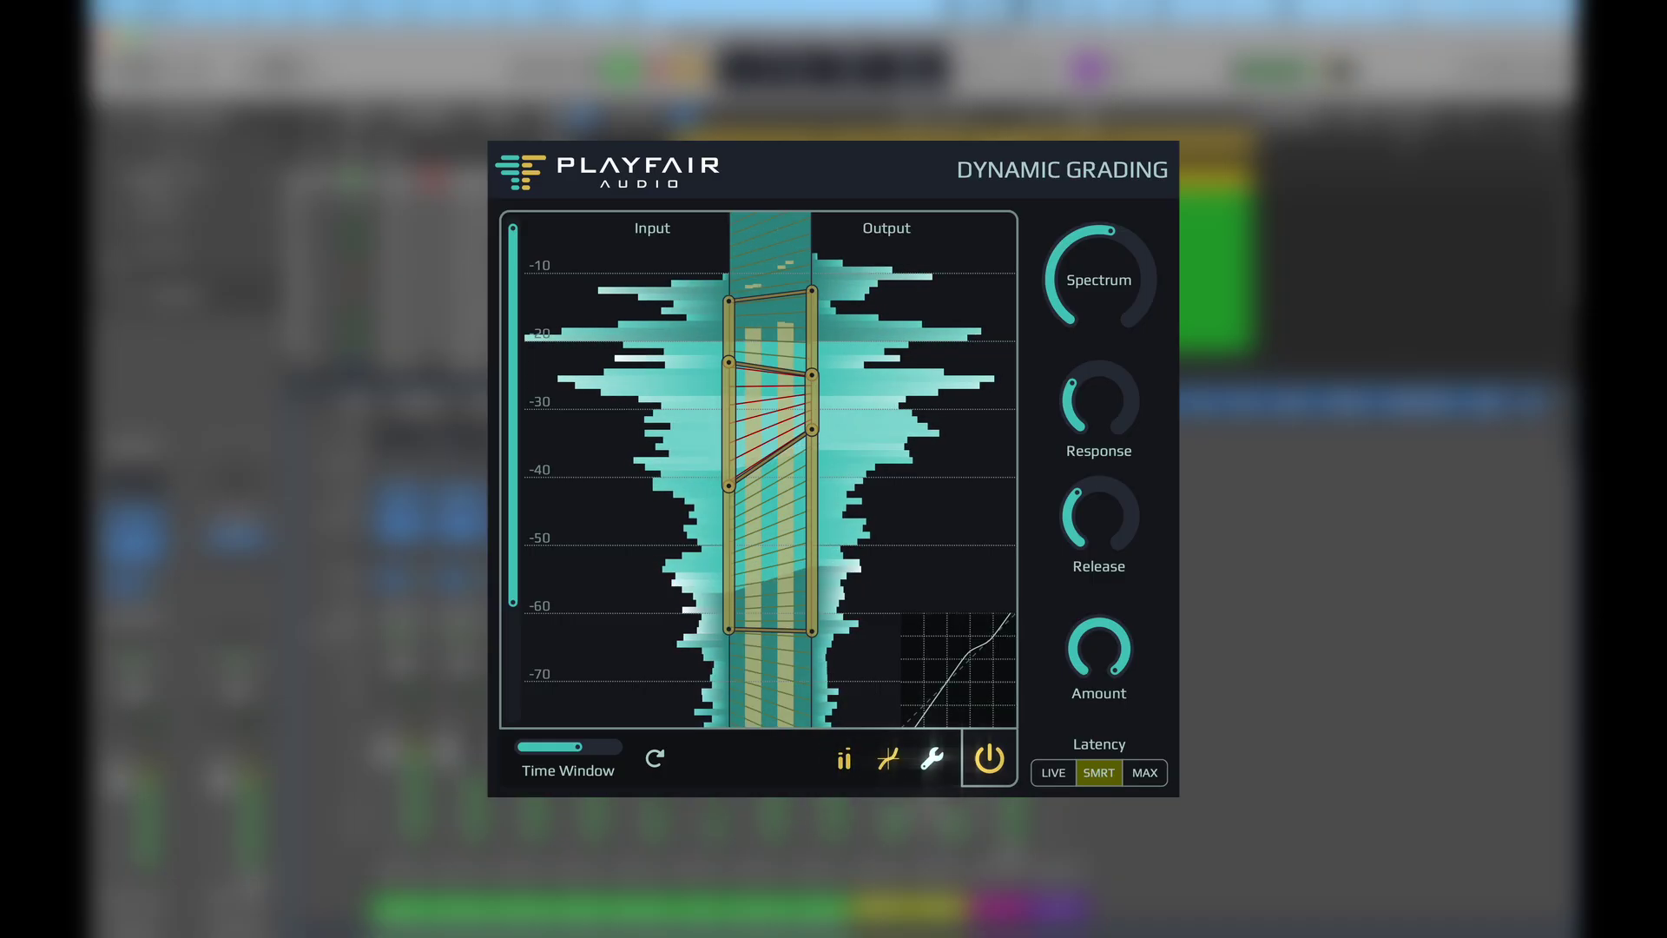
Check the interface size options without changes, then bypass and re-enable processing to compare.
left_click(935, 769)
mouse_move(919, 736)
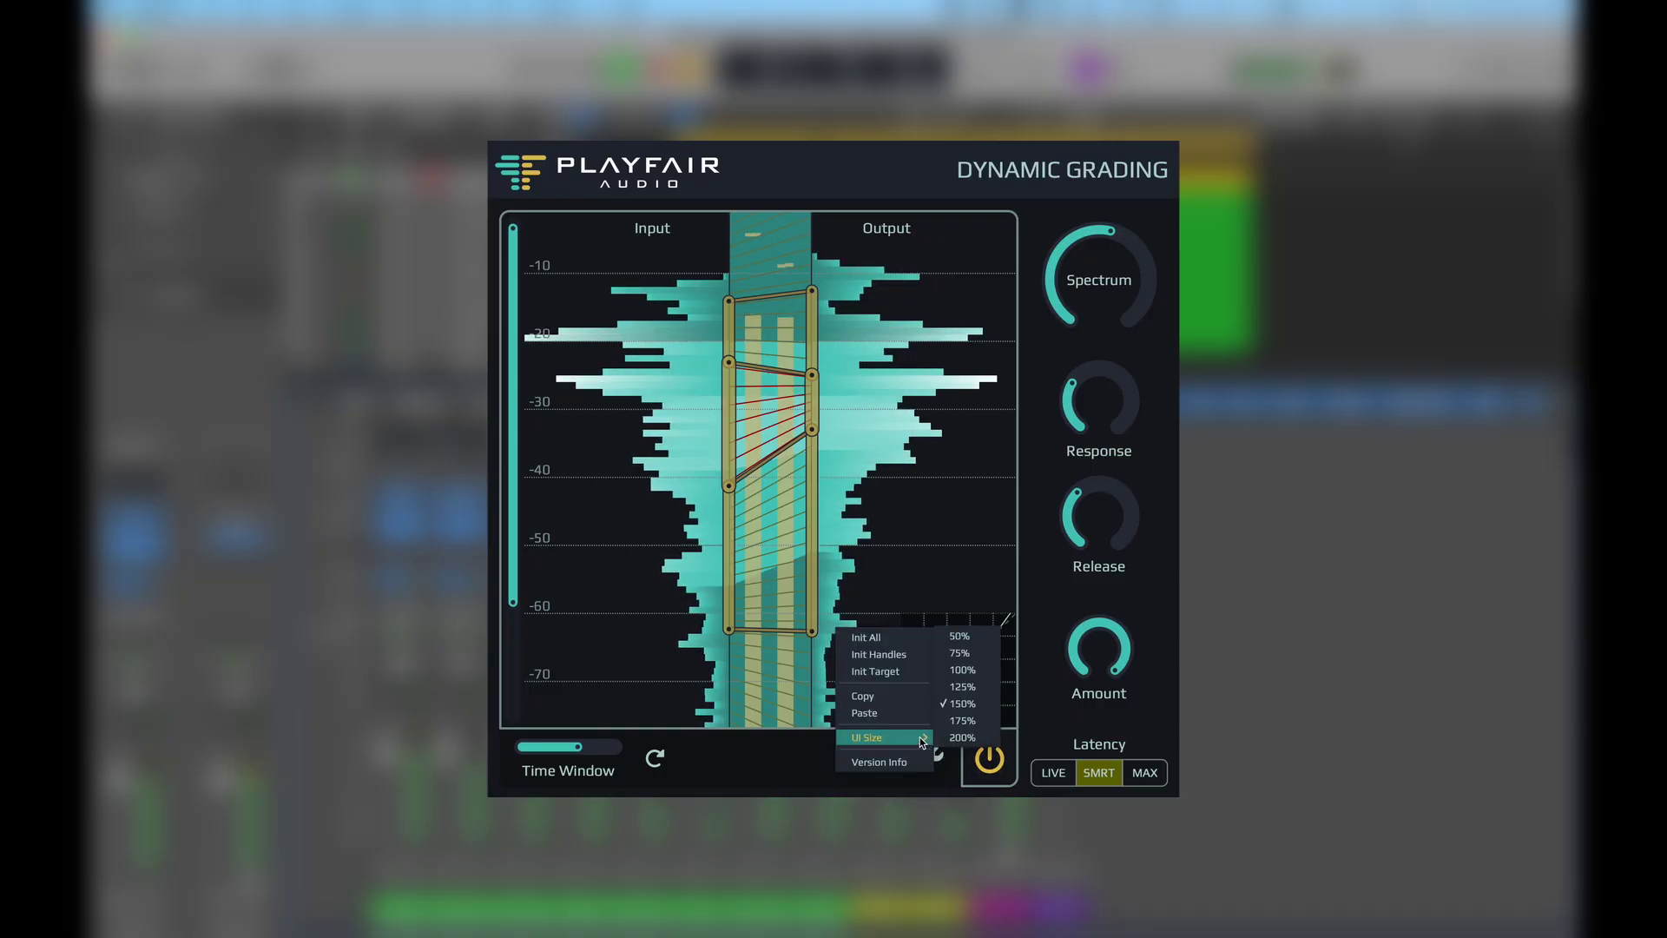
left_click(950, 769)
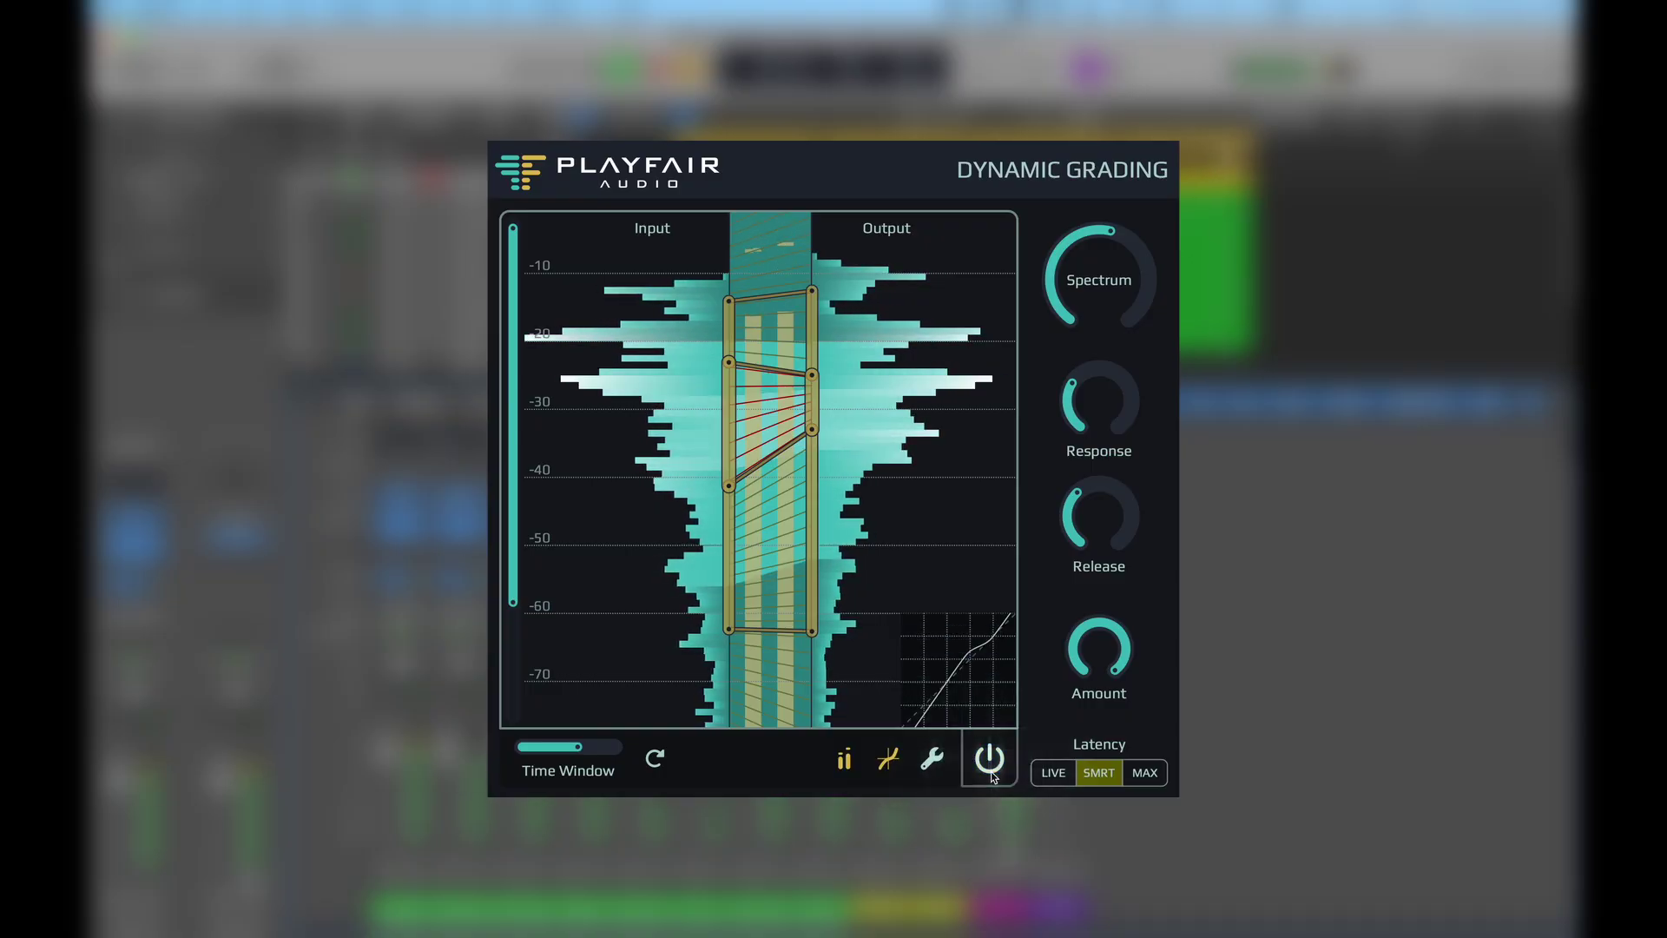
left_click(993, 770)
left_click(994, 773)
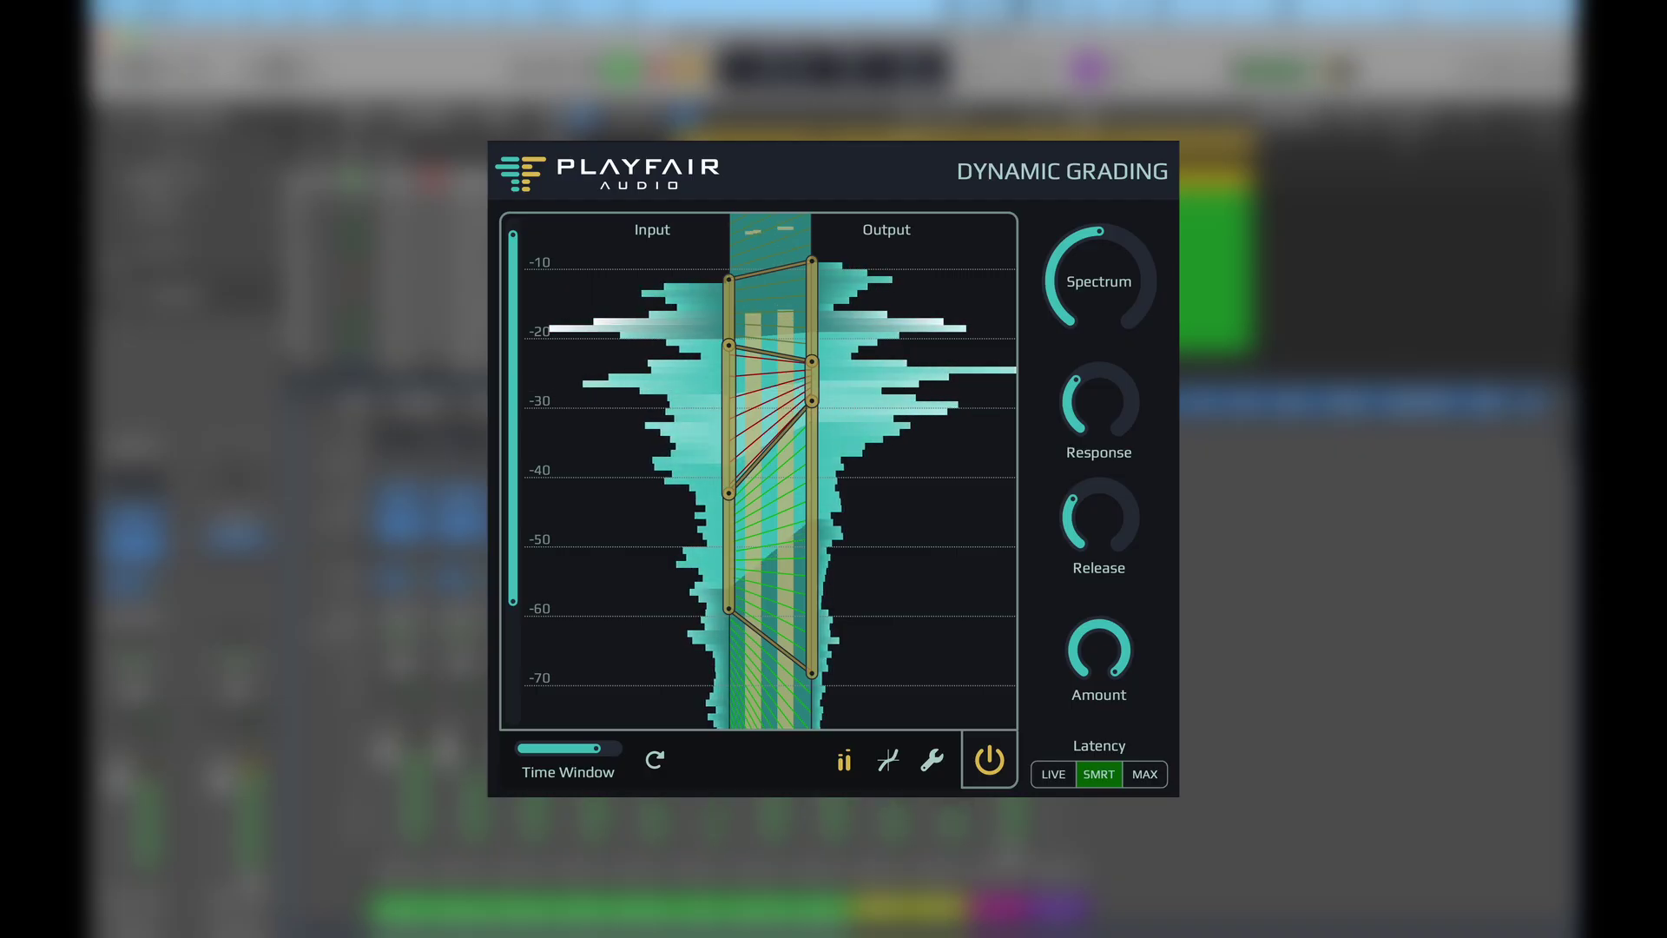
Return the Time Window to about 8 bars and reset the level histograms.
mouse_move(605, 769)
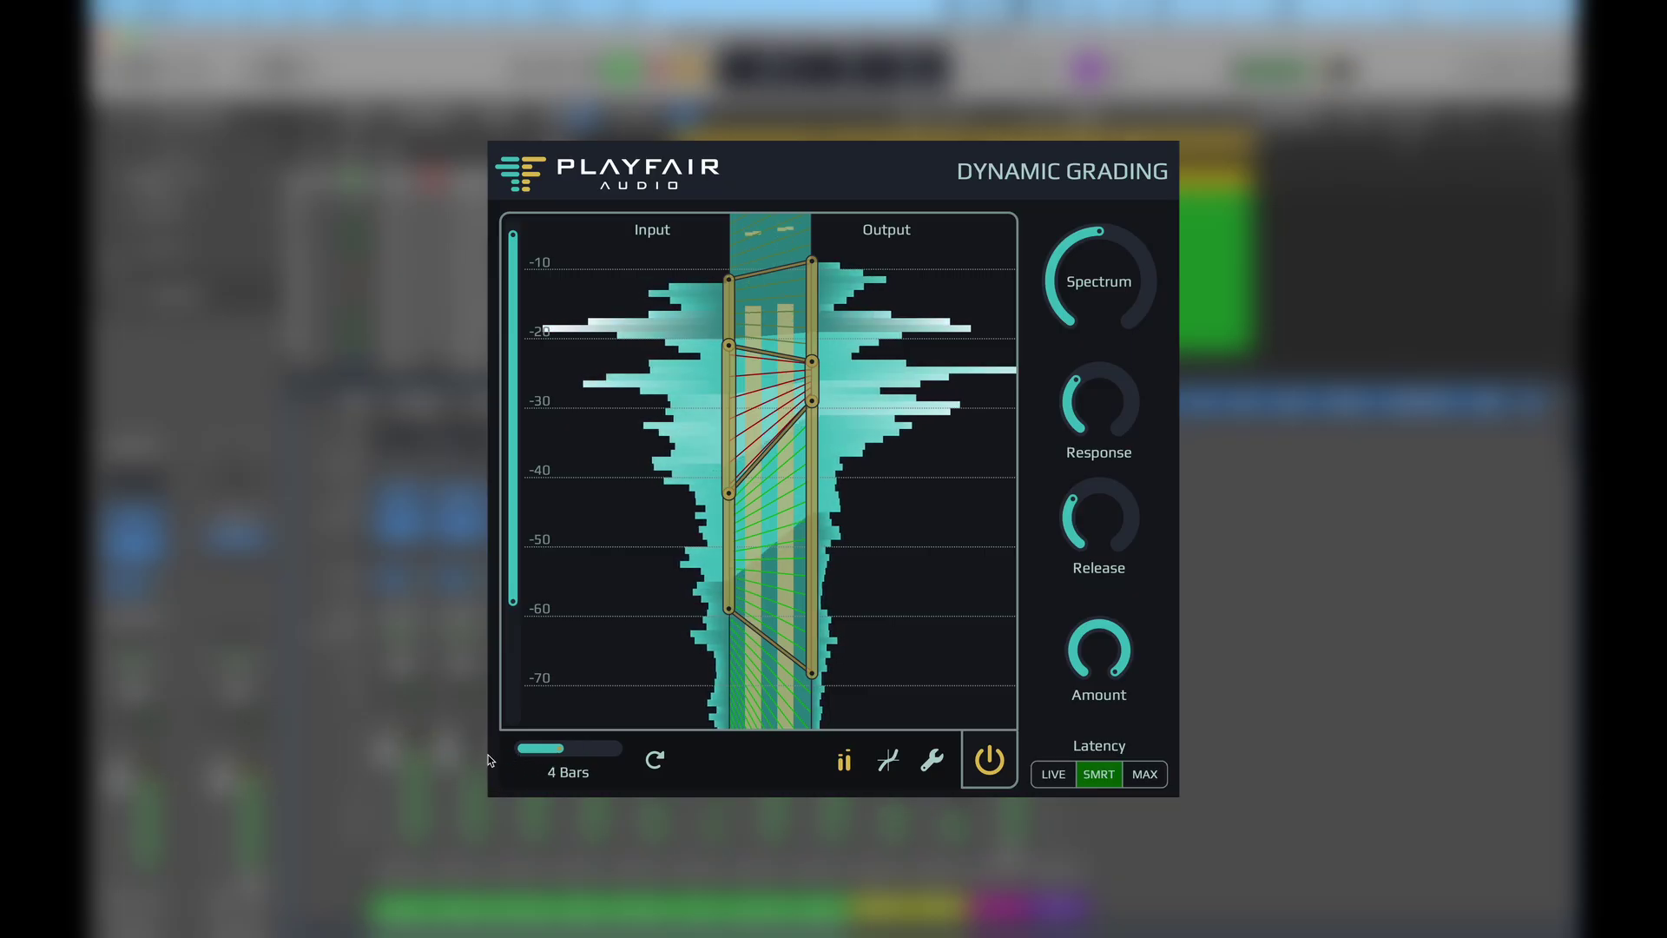
left_click_drag(489, 761, 608, 771)
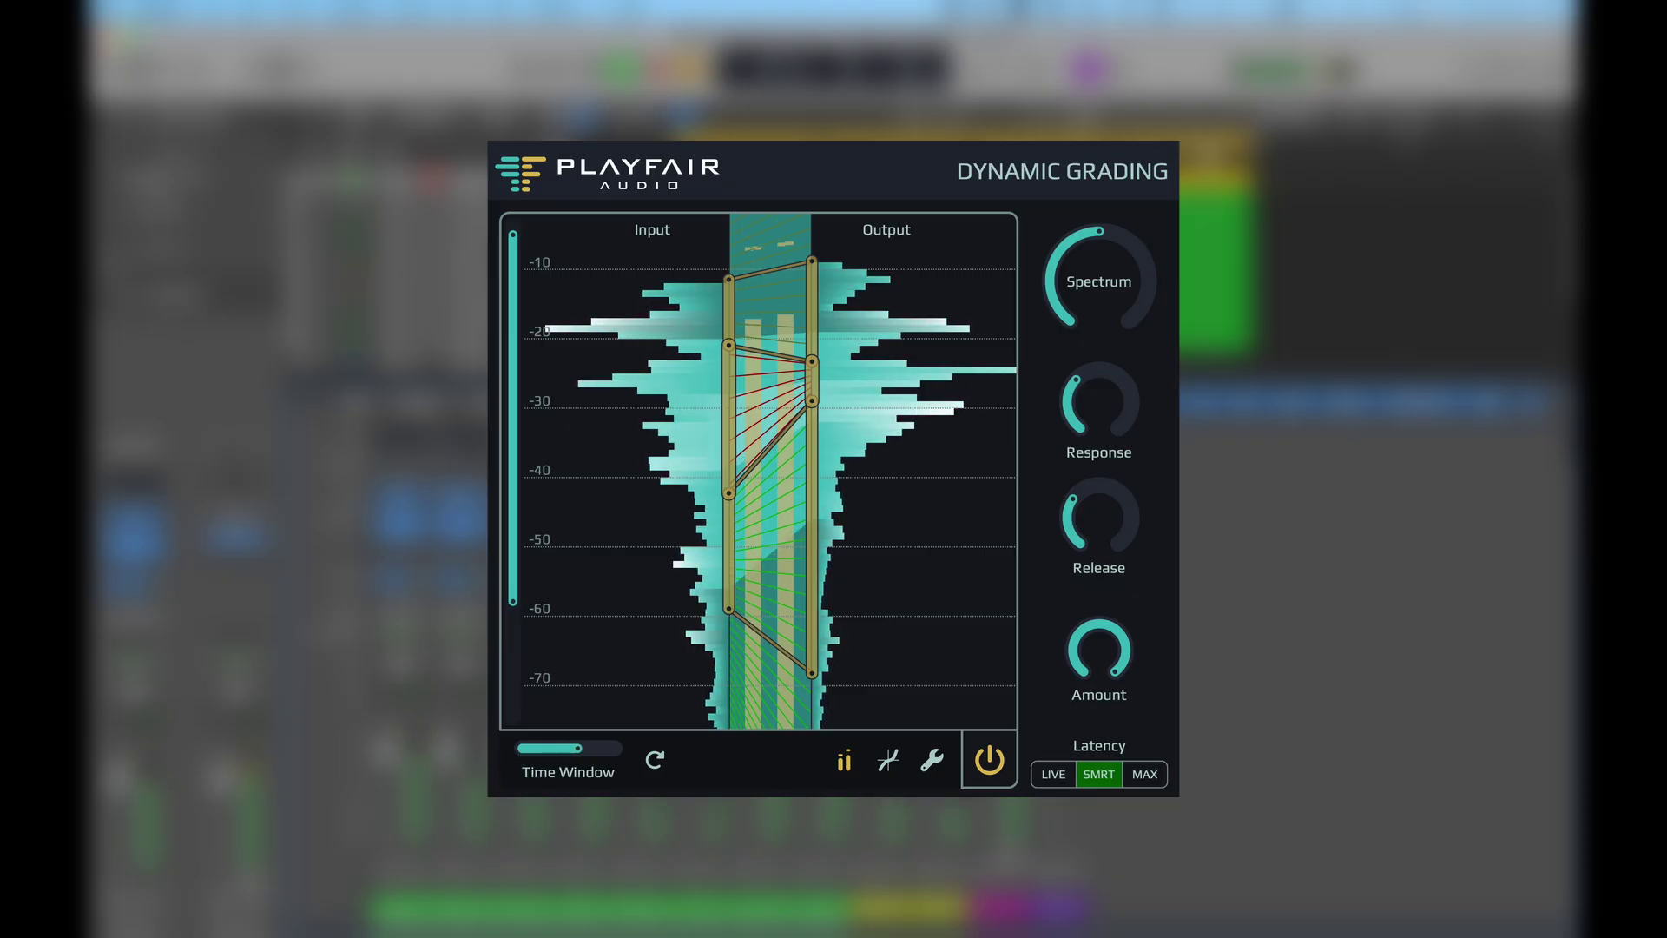
left_click(652, 768)
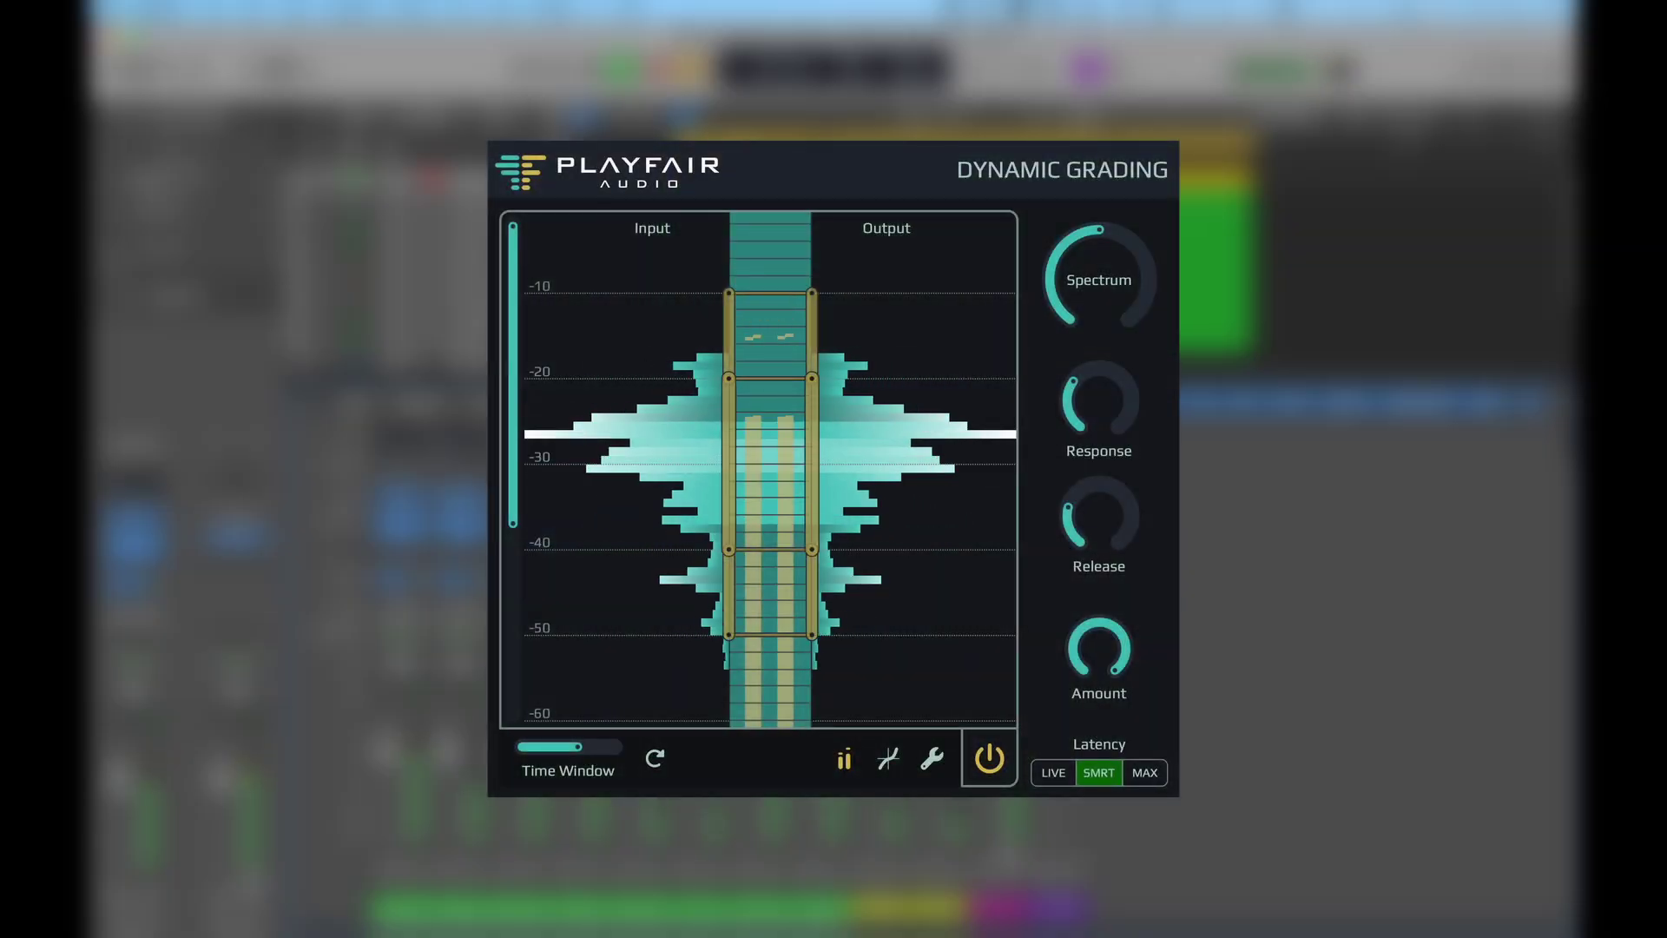
Lower the whole grading ladder and move its top two rungs down.
mouse_move(721, 454)
left_mouse_down()
mouse_move(720, 482)
mouse_move(729, 445)
left_mouse_up()
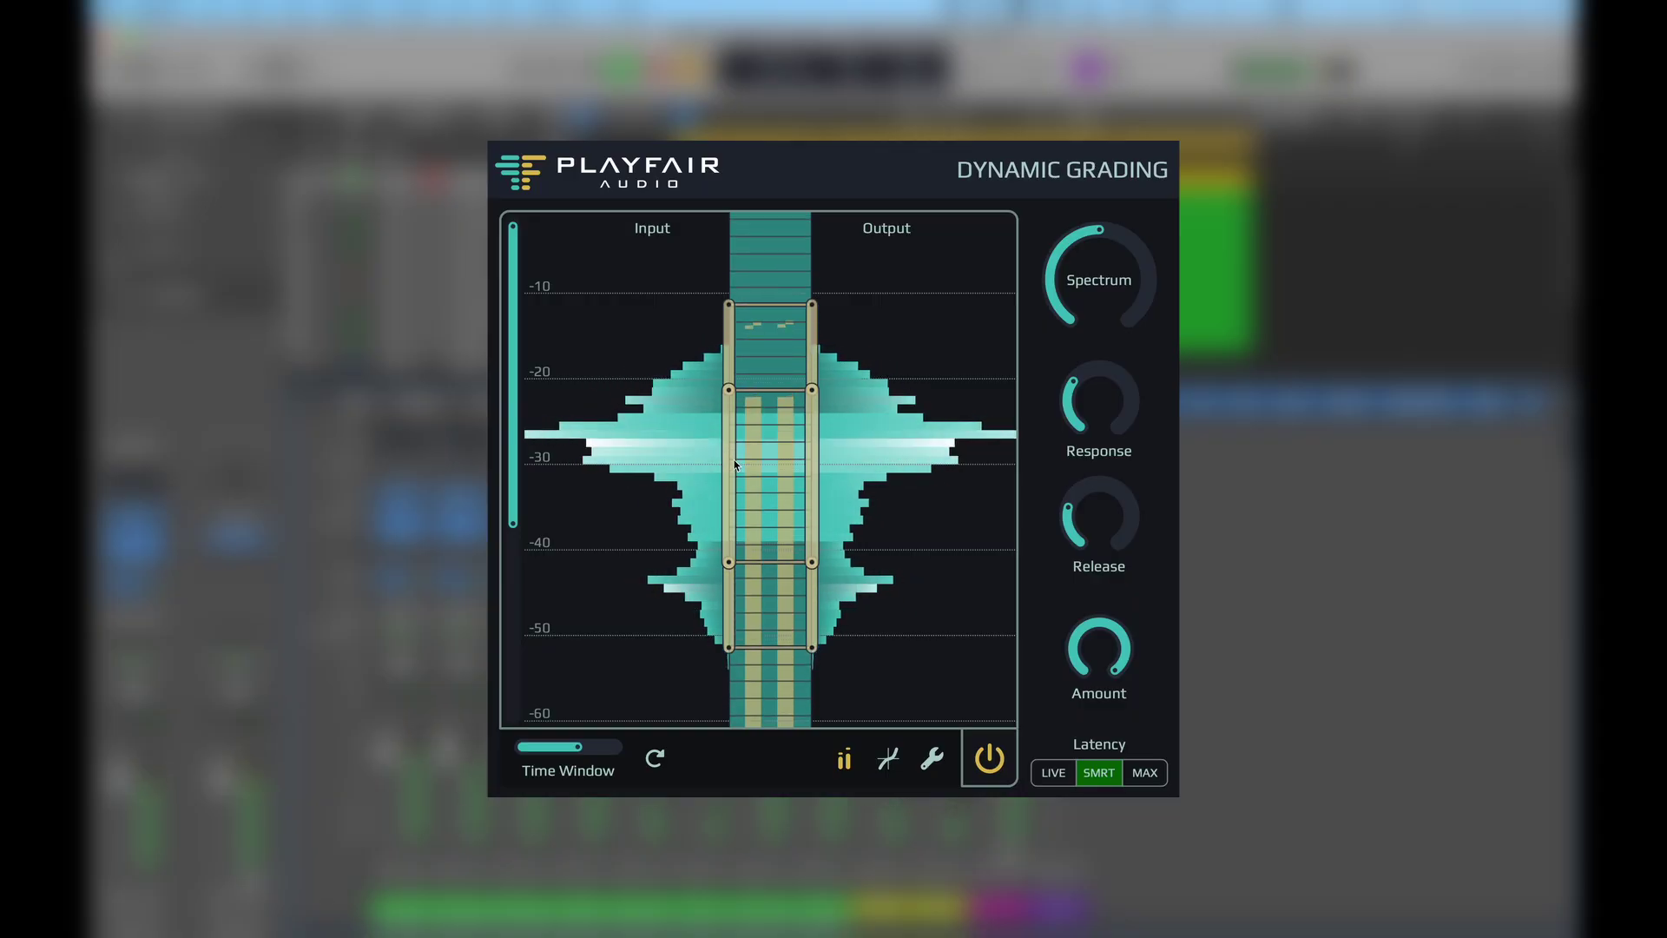
left_click_drag(759, 373, 759, 406)
left_click_drag(763, 290, 760, 333)
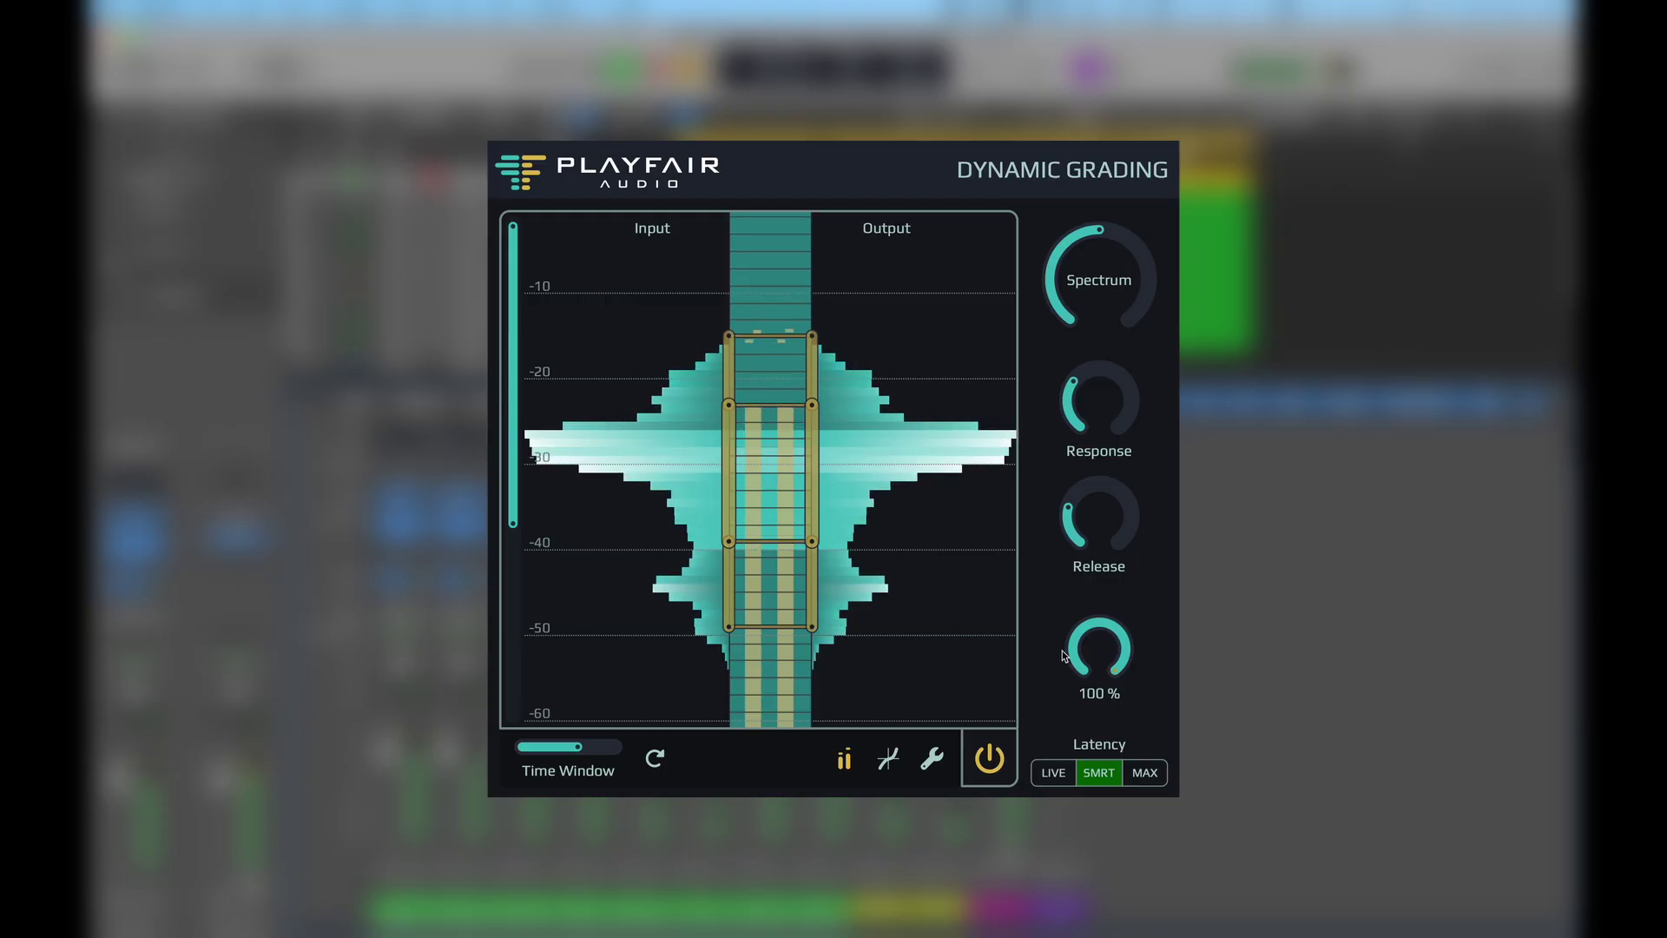
Reset the output nodes level with the inputs and re-space the input nodes, extending the floor.
left_click_drag(813, 468, 819, 395)
left_click_drag(811, 538, 814, 609)
double_click(815, 610)
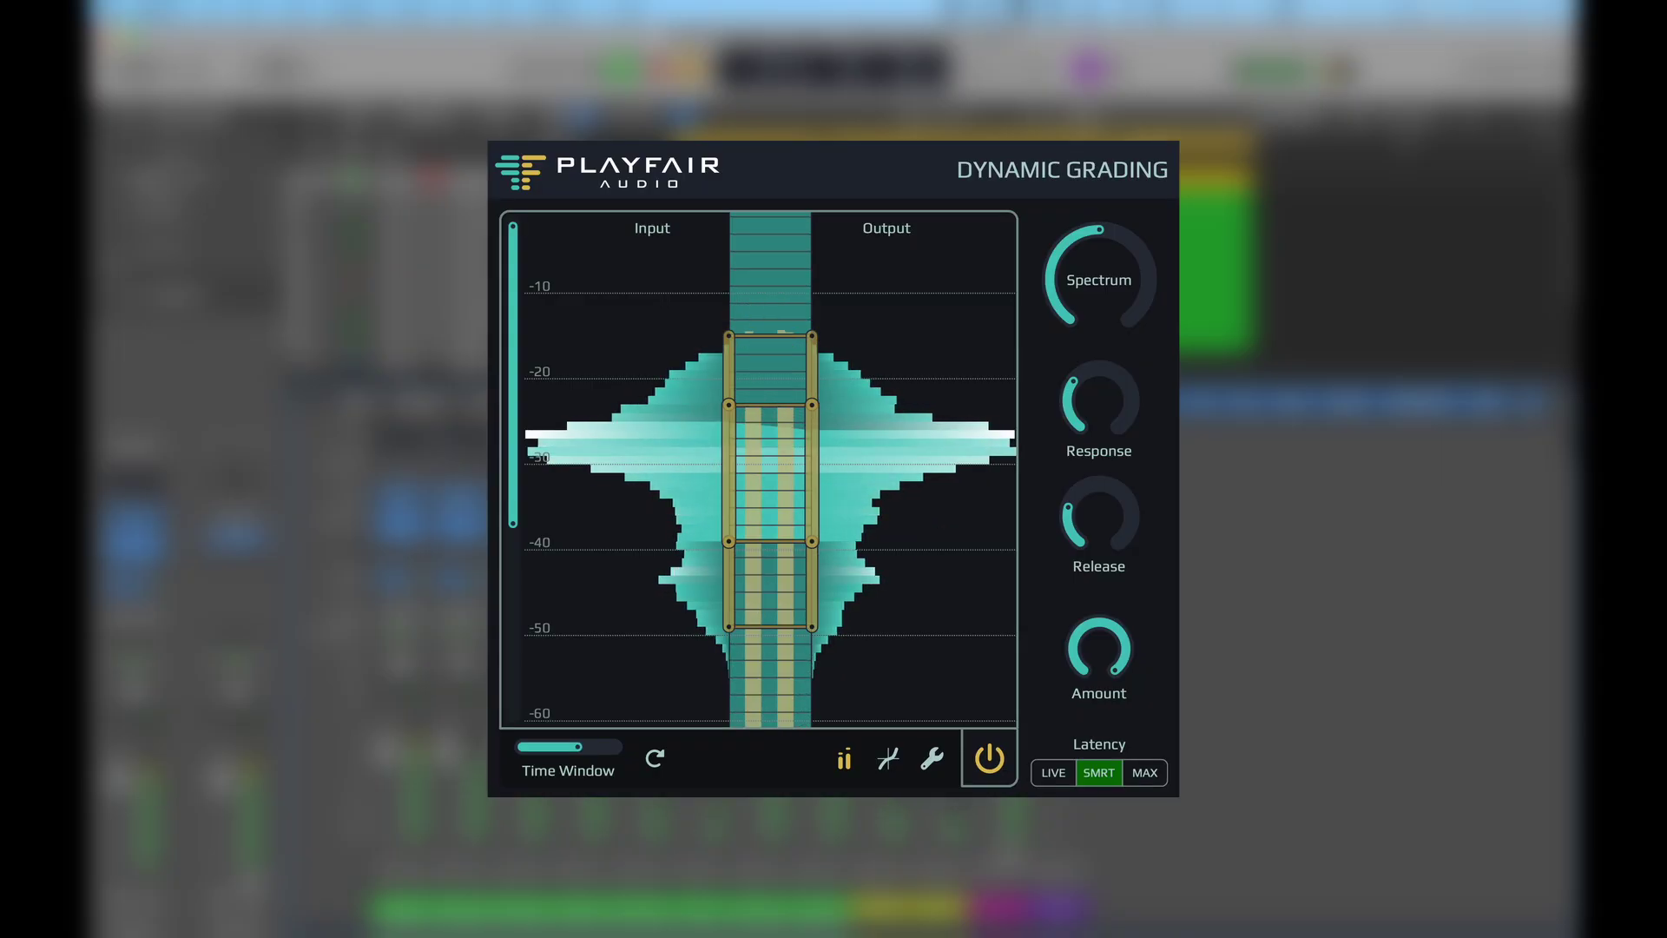
left_click_drag(729, 542, 728, 518)
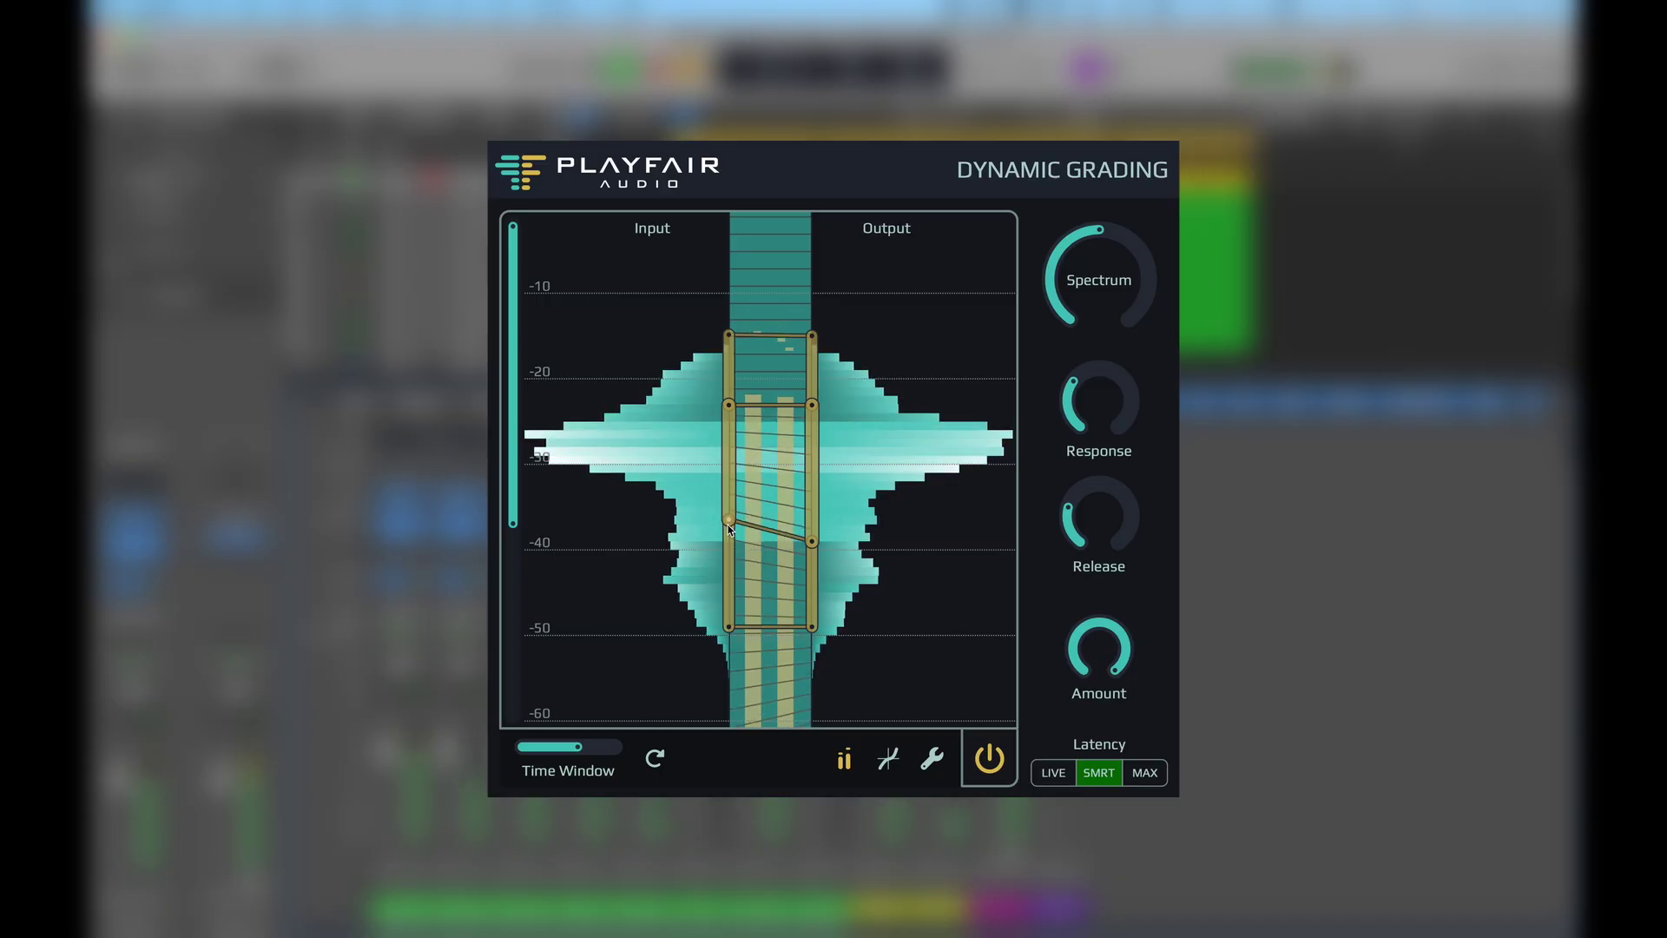
left_click_drag(727, 624, 728, 650)
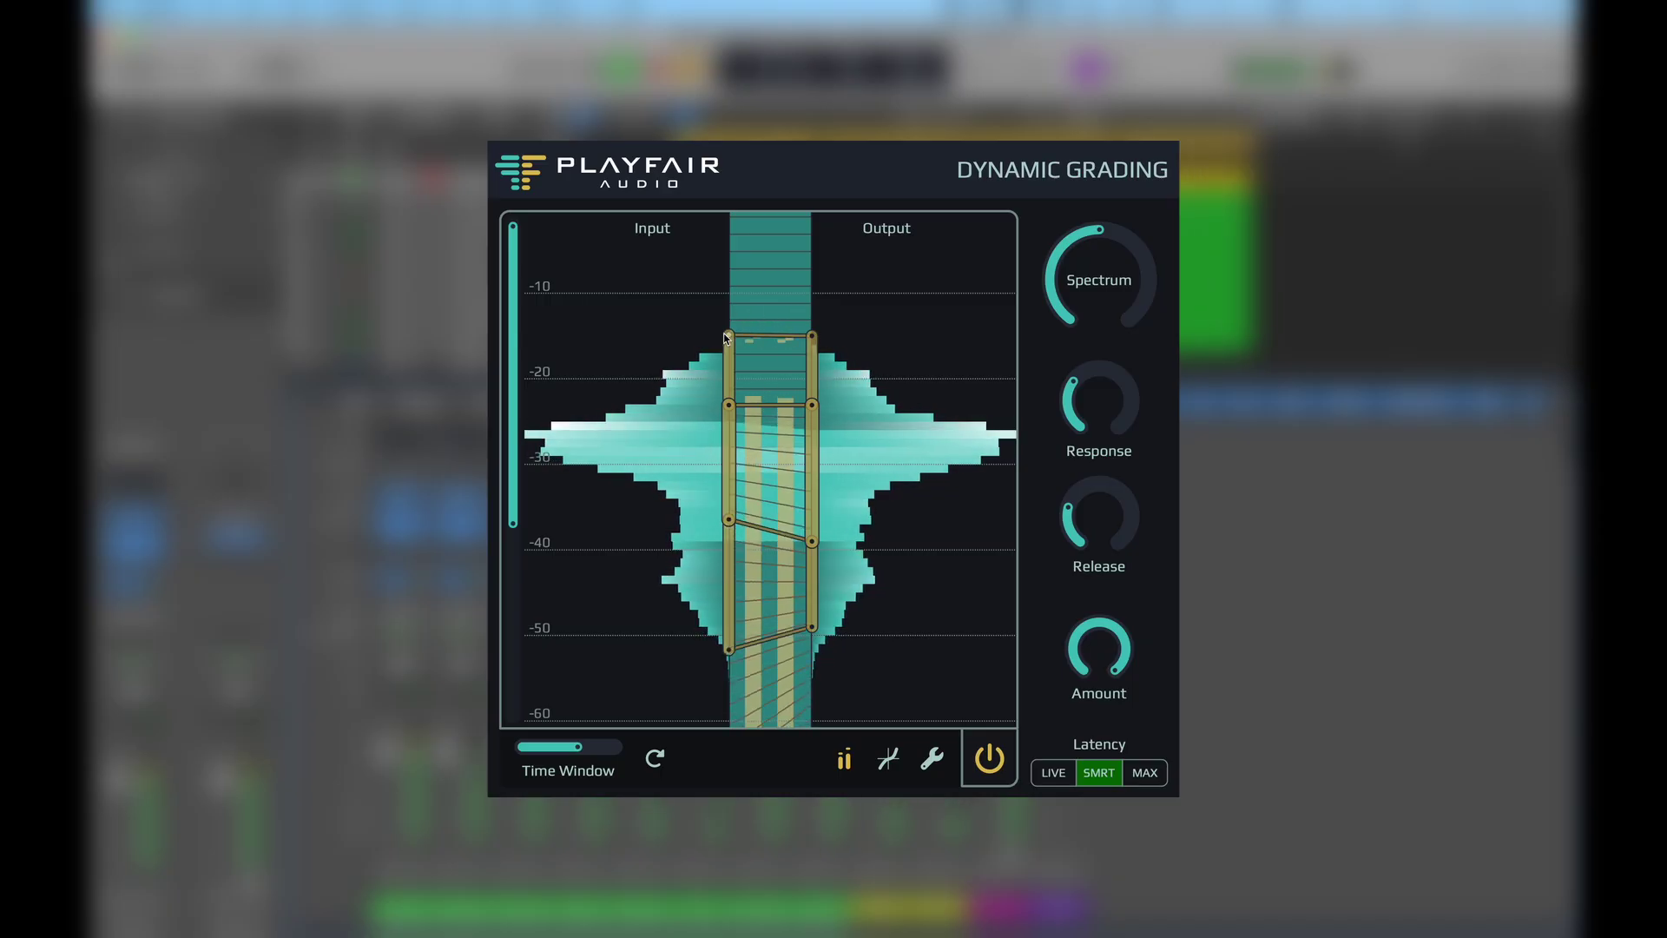
left_click_drag(727, 337, 726, 330)
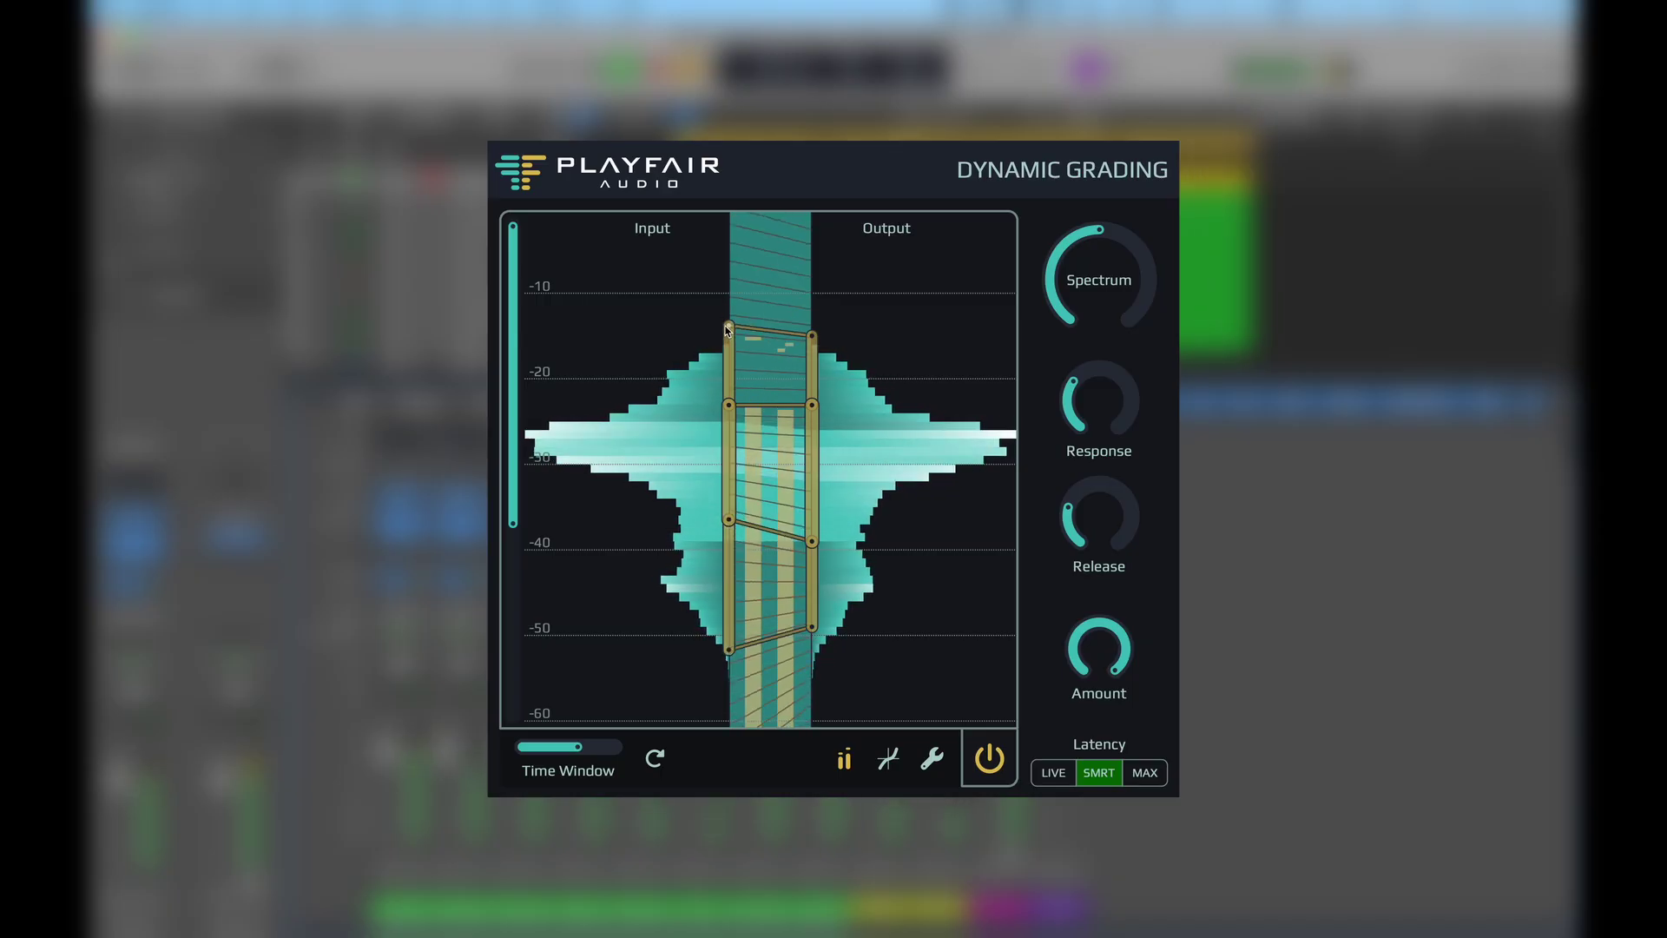
Raise the right-rail body node and lower the top and floor nodes, bringing the floor output near -45 dB.
left_click(815, 470)
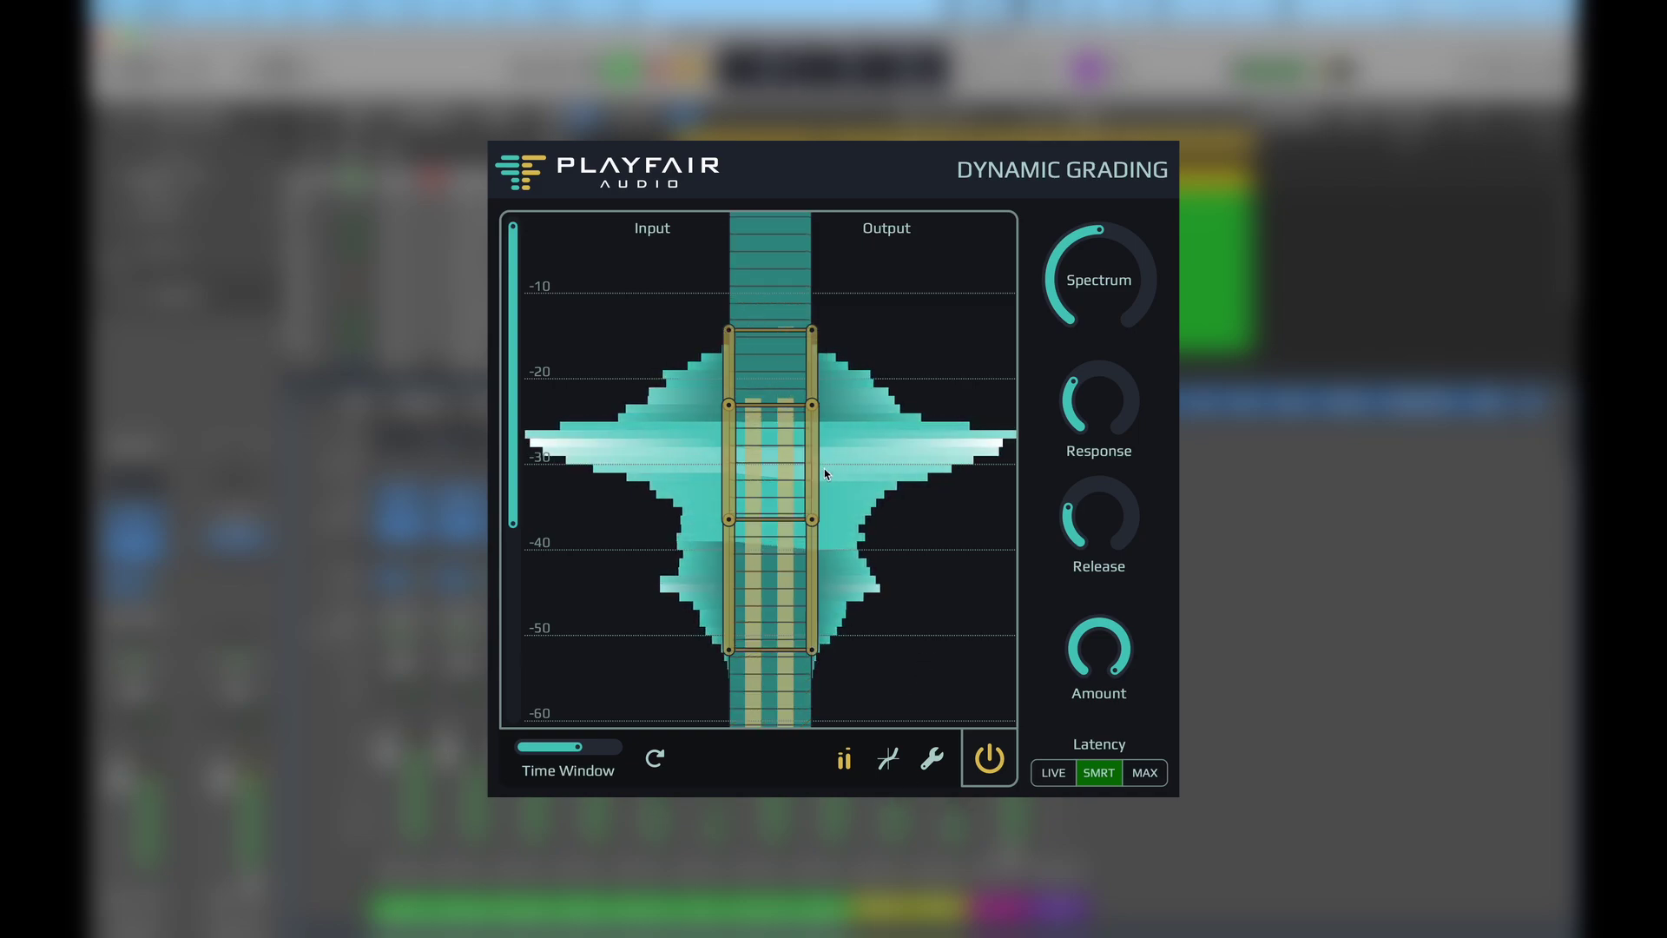
left_click_drag(811, 521, 811, 460)
left_click_drag(812, 636, 812, 692)
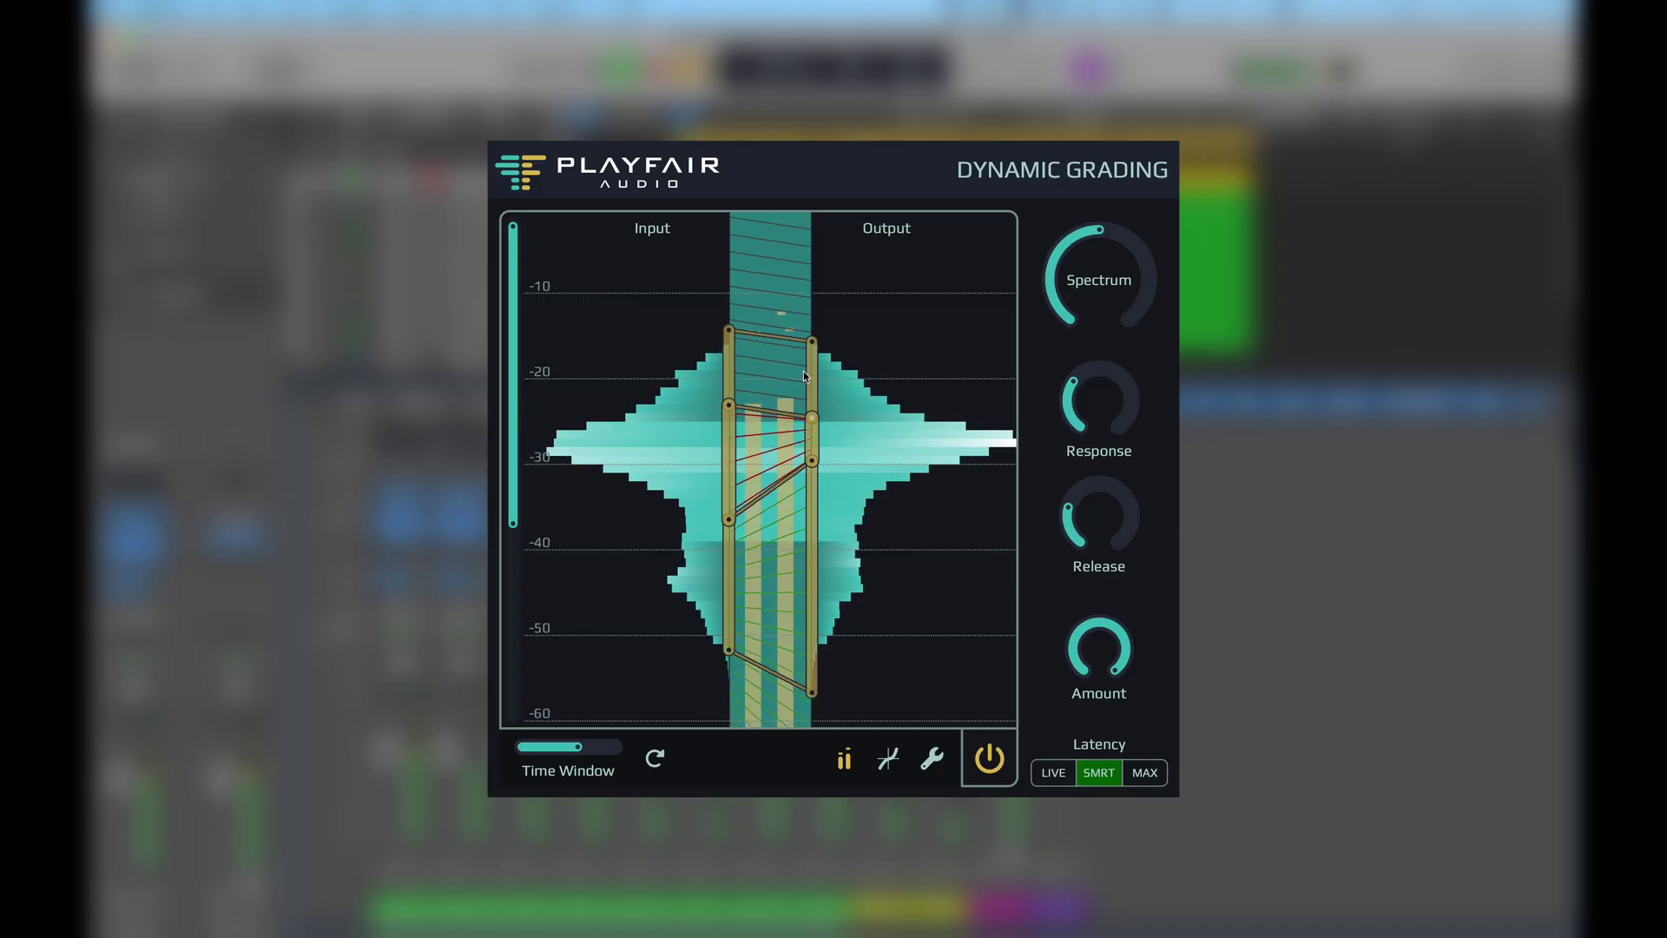
left_click_drag(812, 341, 809, 371)
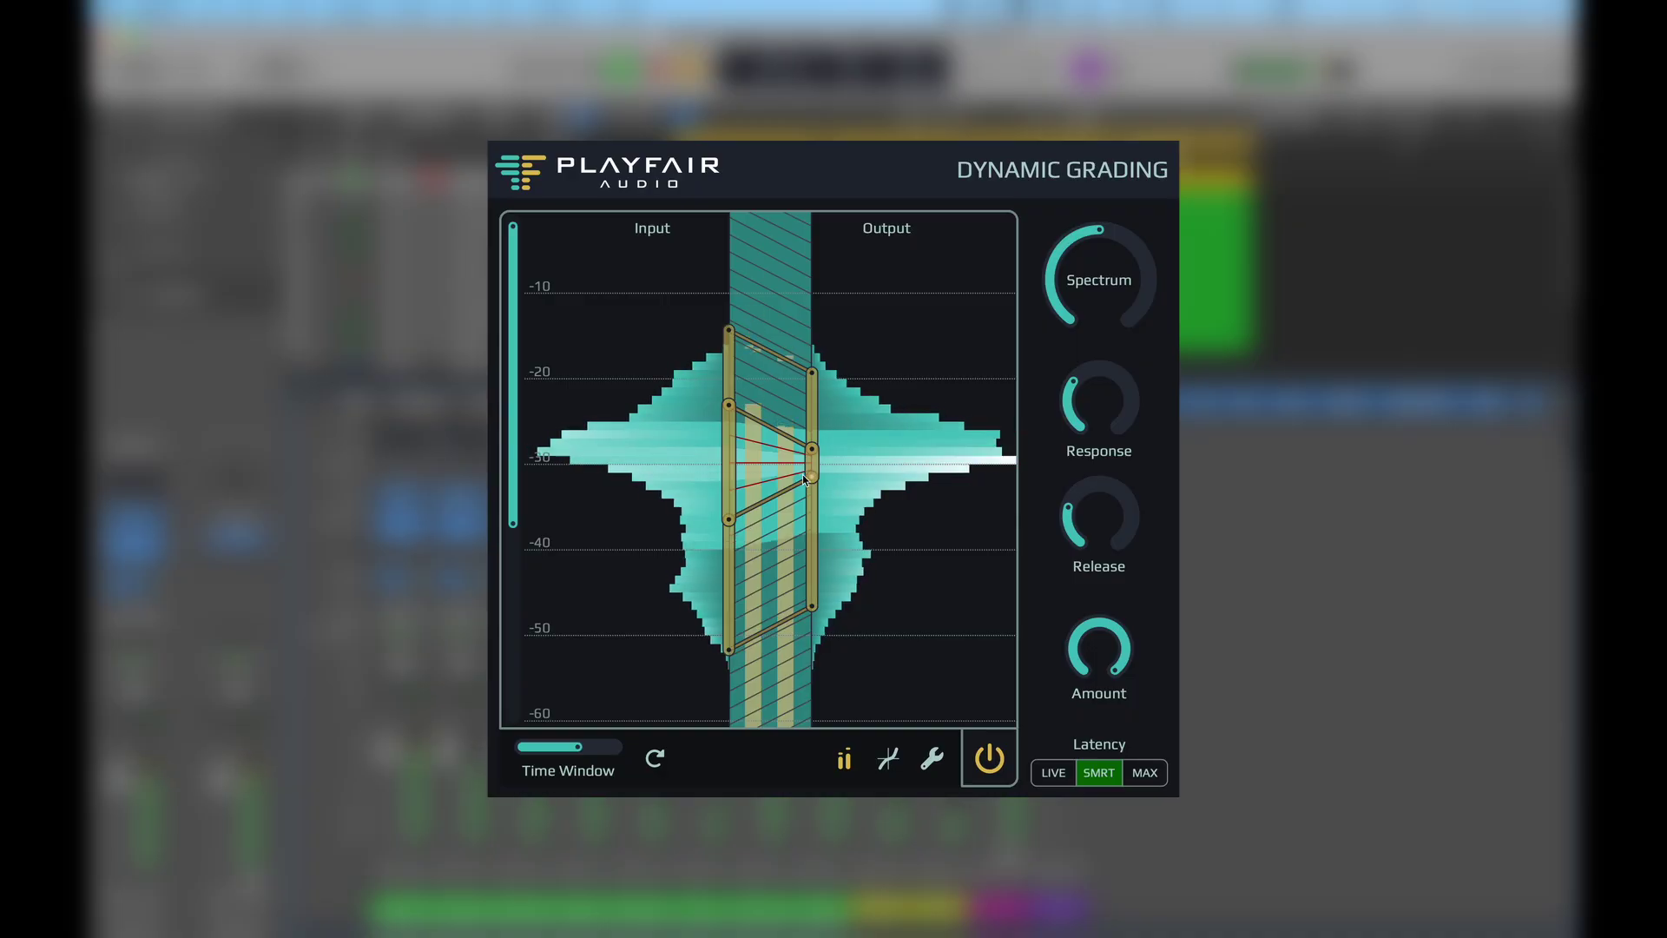
Raise the output-side nodes, then shift the whole right rail down while keeping the slant.
left_click_drag(811, 461, 780, 319)
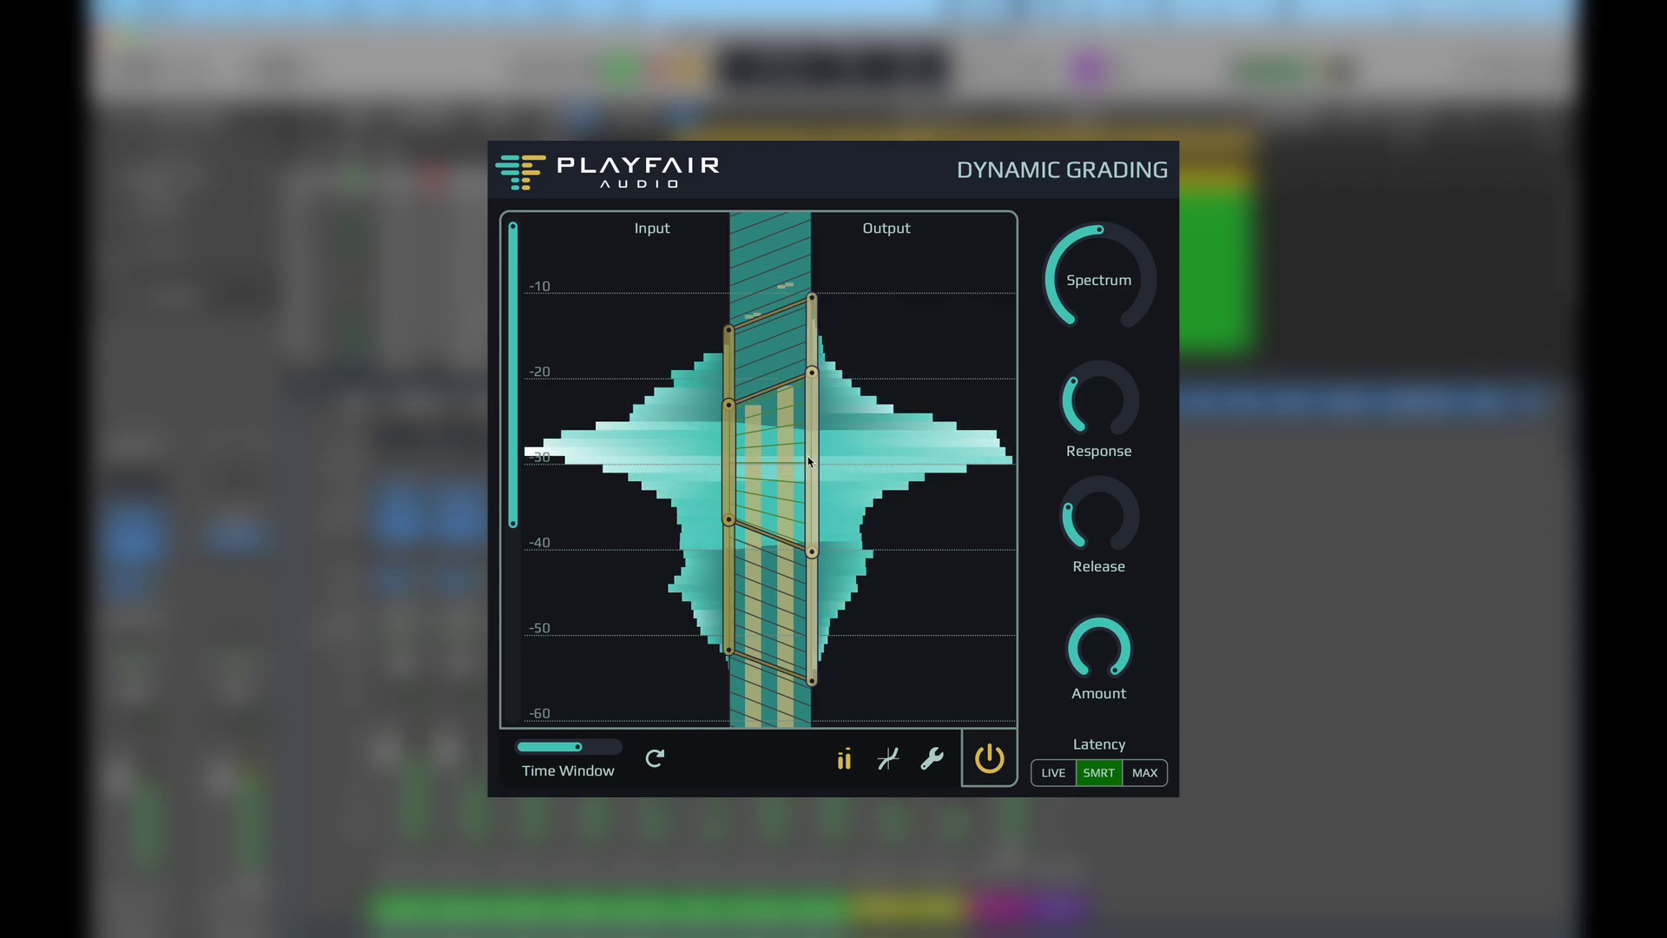
left_click_drag(807, 461, 807, 502)
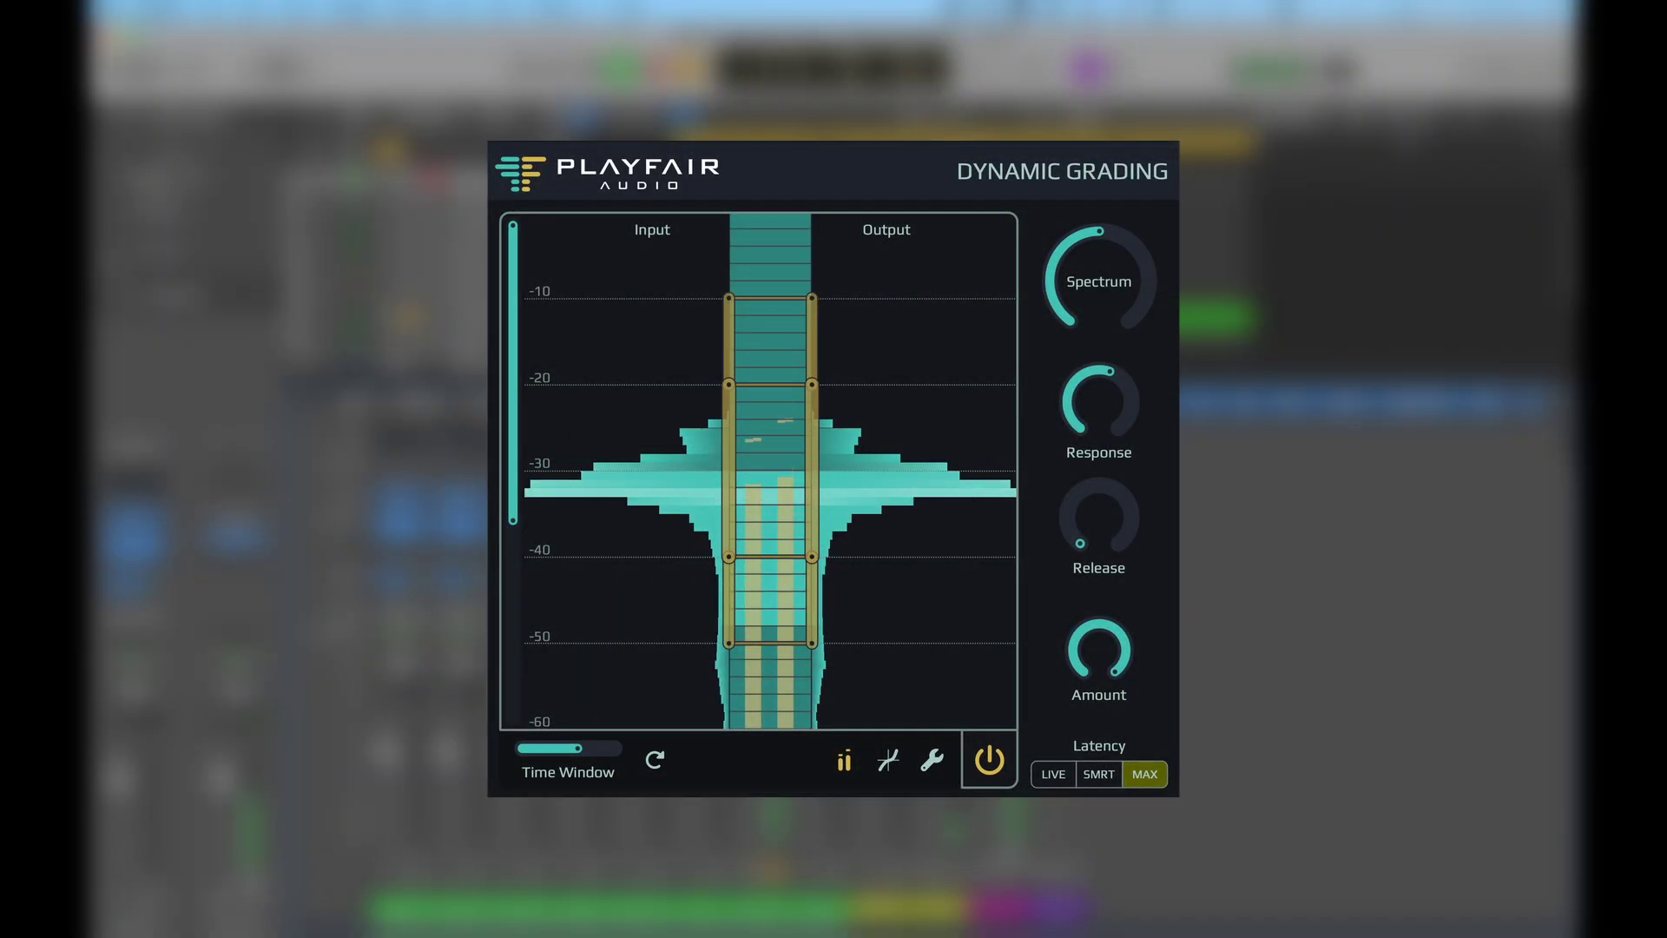
Zoom out the dB scale and lower the top two thresholds to about -20 and -29 dB.
scroll(921, 628, "down", 1)
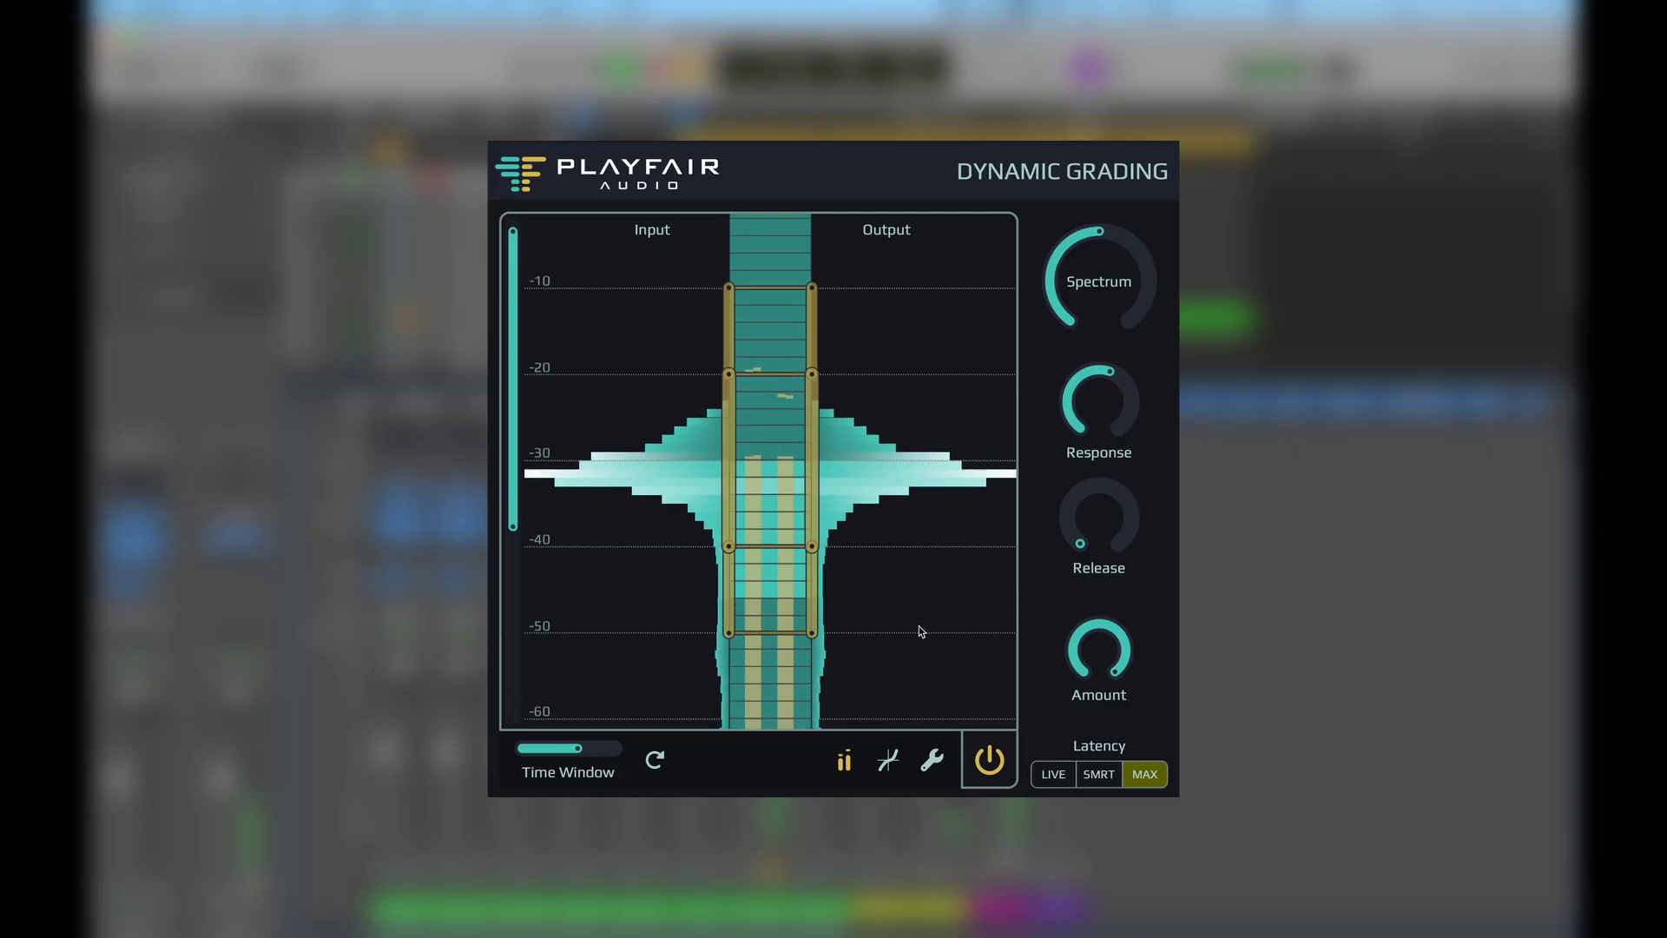
scroll(922, 630, "down", 2)
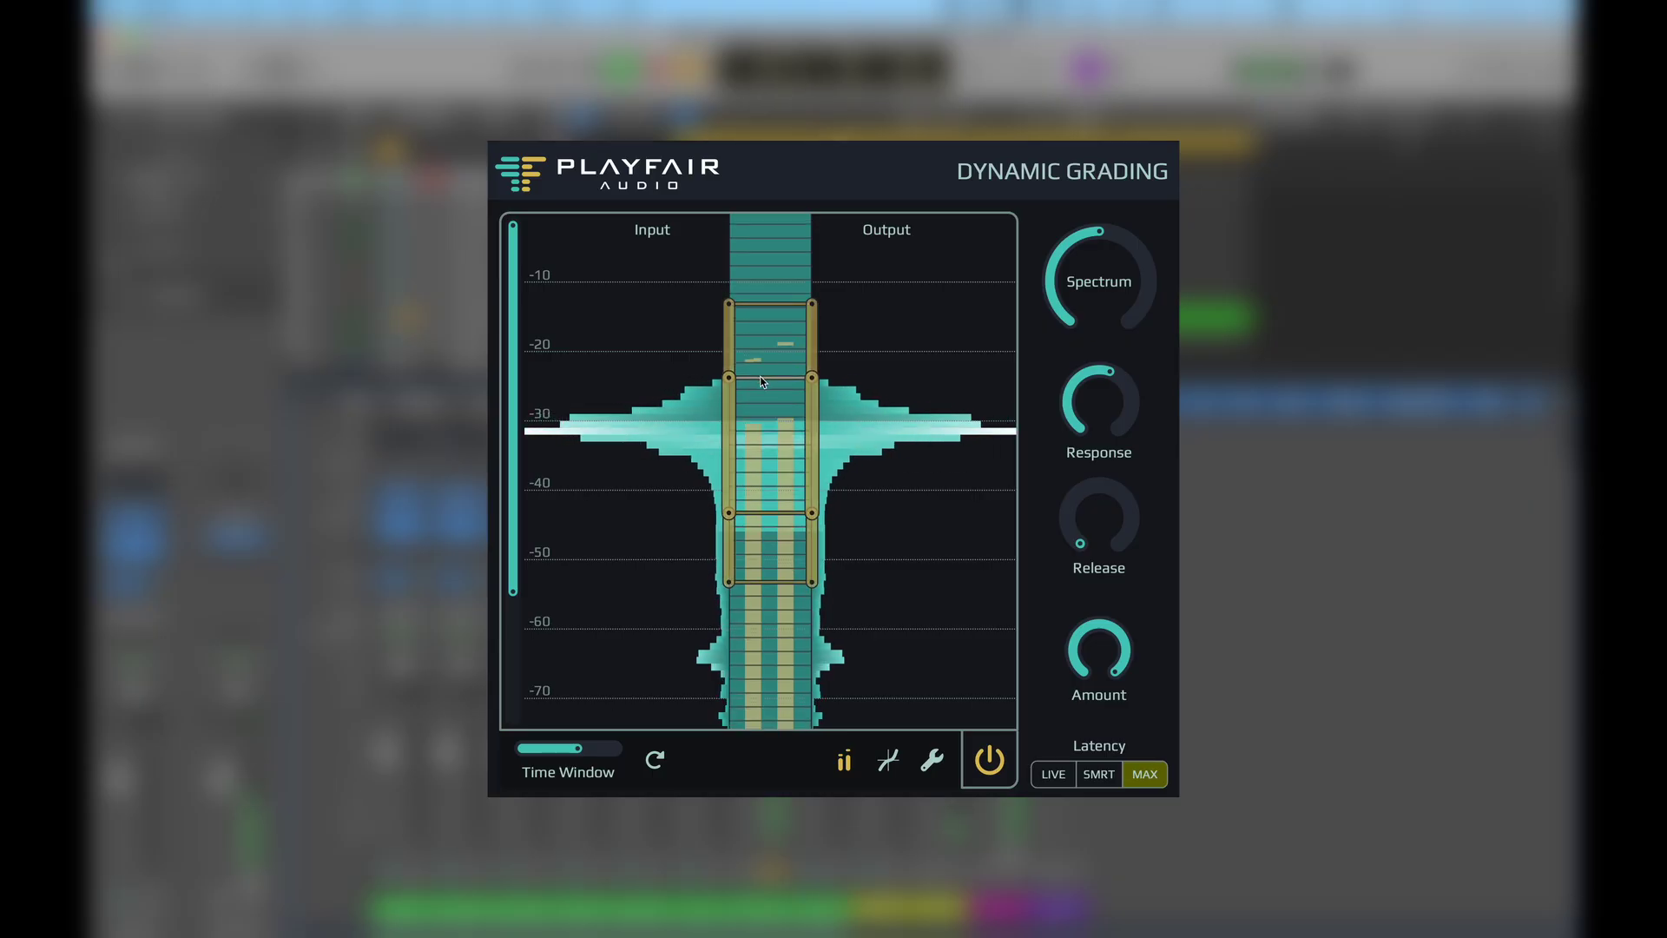
left_click_drag(759, 377, 757, 410)
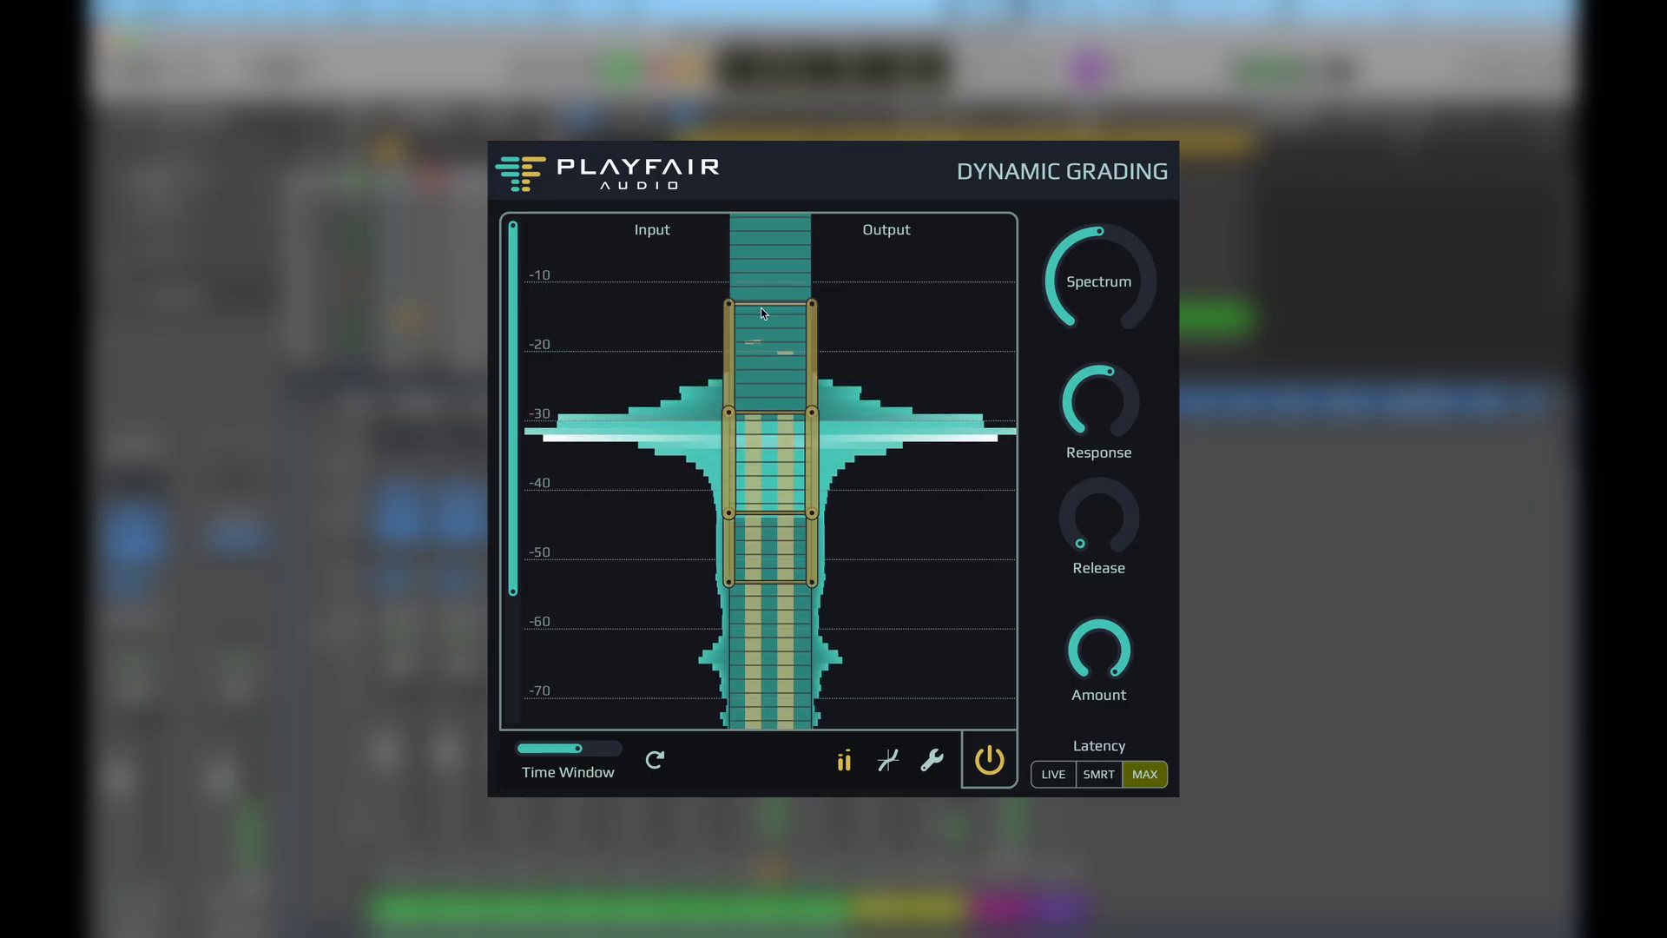
left_click_drag(761, 312, 757, 352)
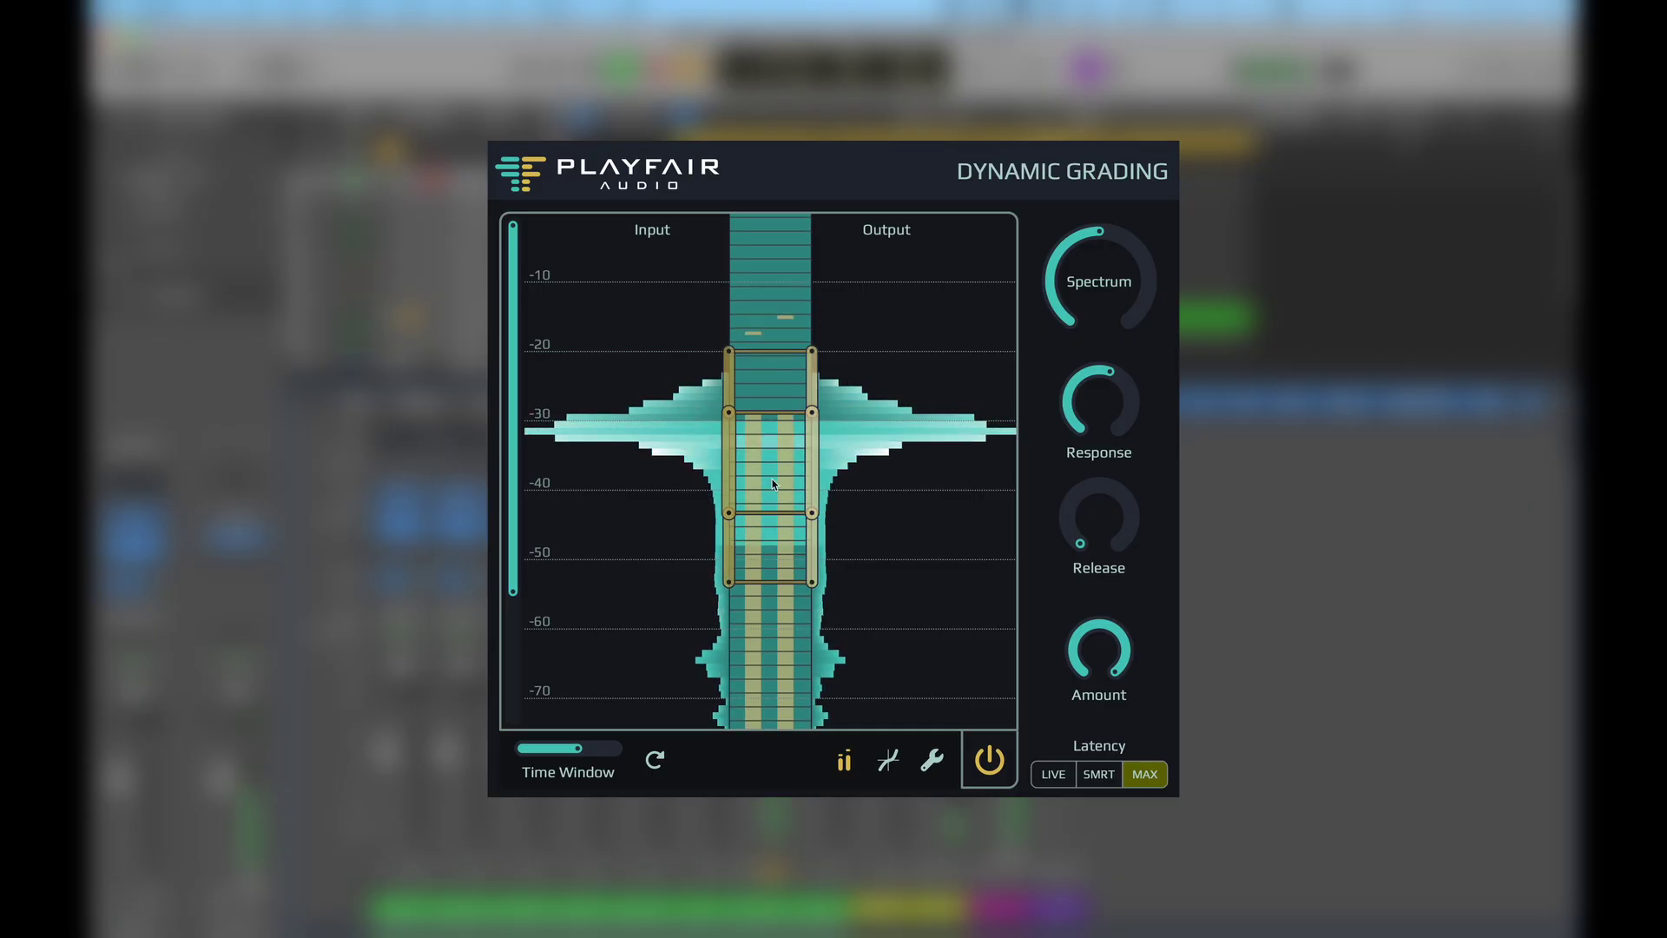
Extend the bottom rung to about -62 dB, fine-tune the third rung, and raise the lower output nodes.
left_click_drag(767, 512, 763, 493)
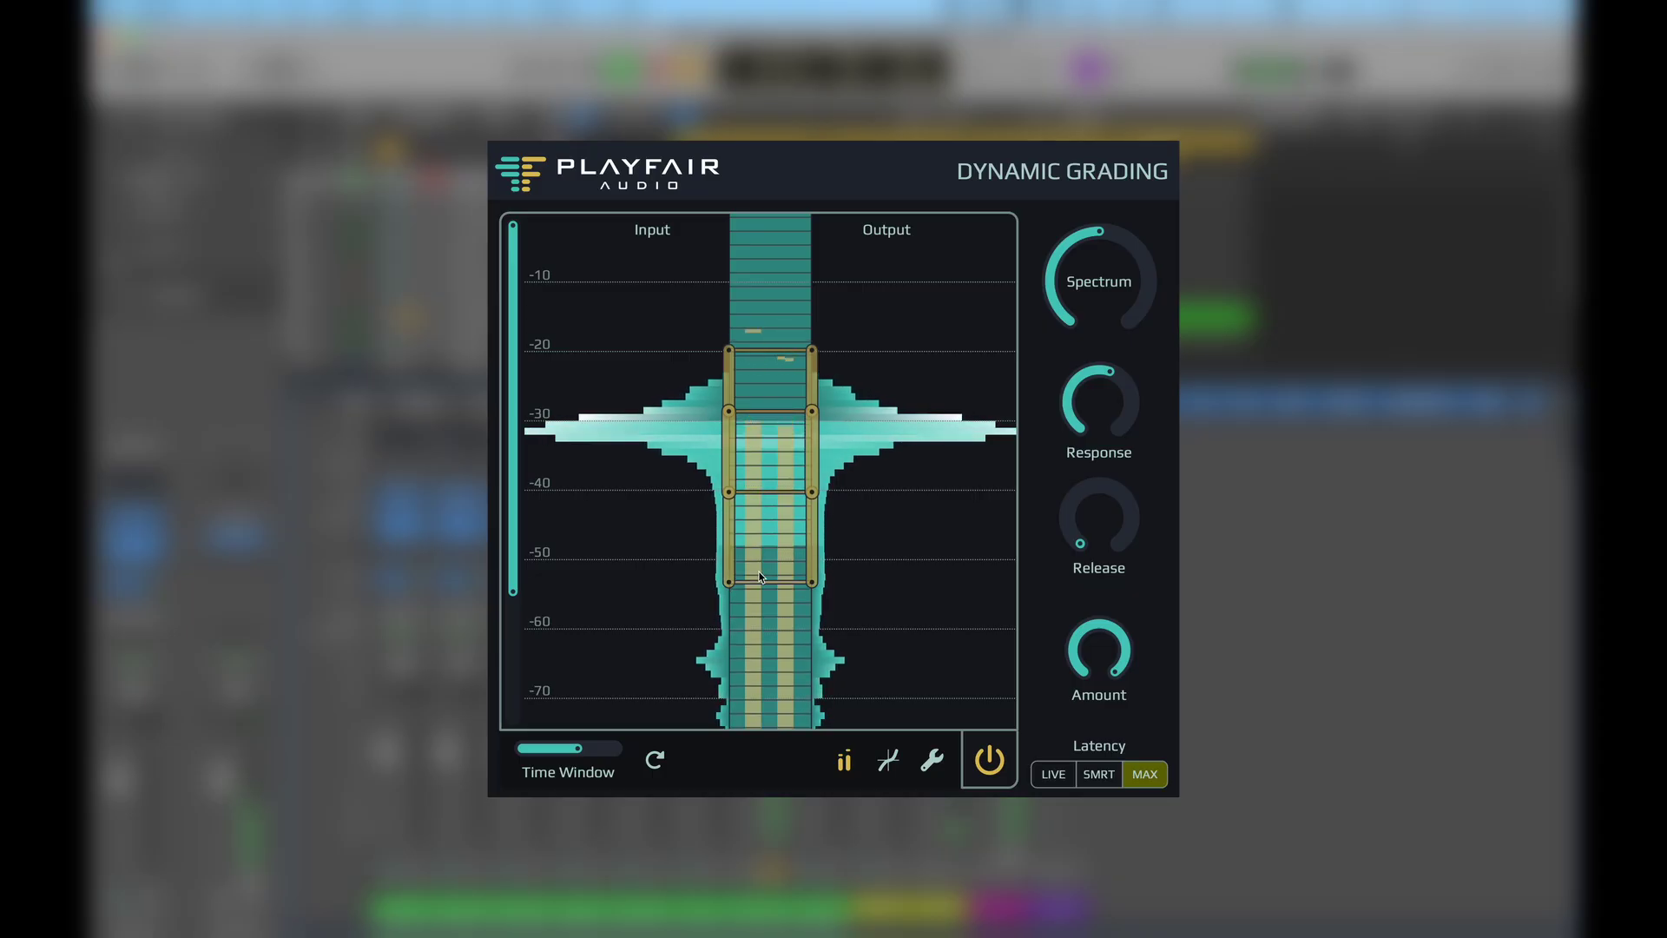
left_click_drag(759, 578, 759, 644)
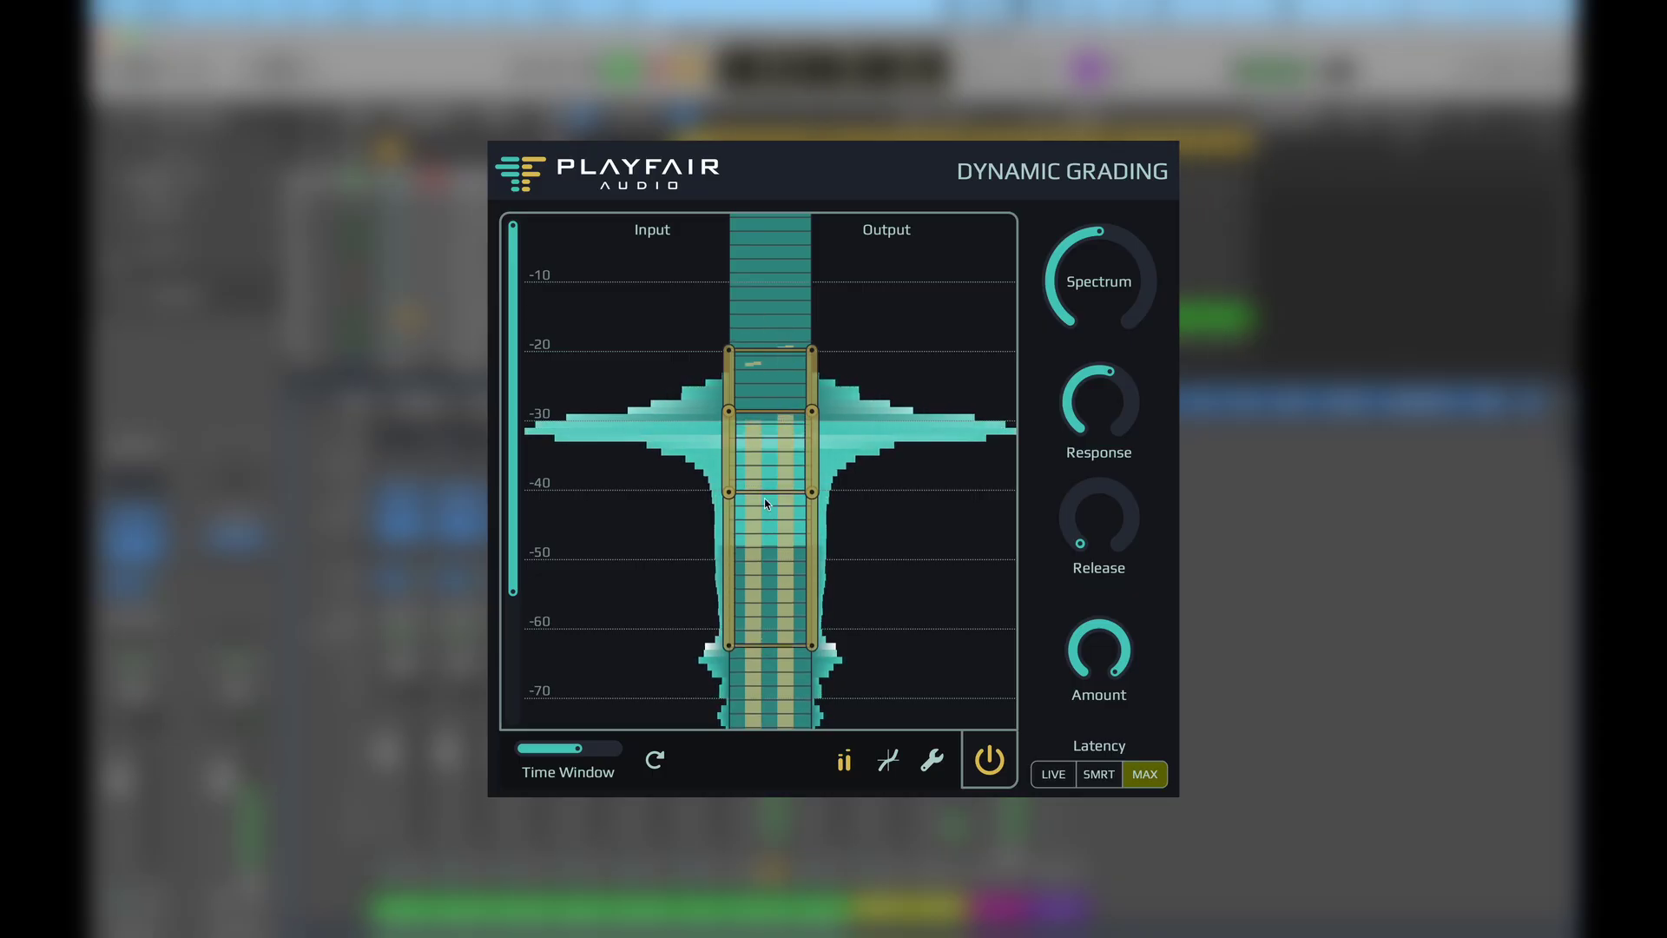
left_click_drag(766, 501, 766, 511)
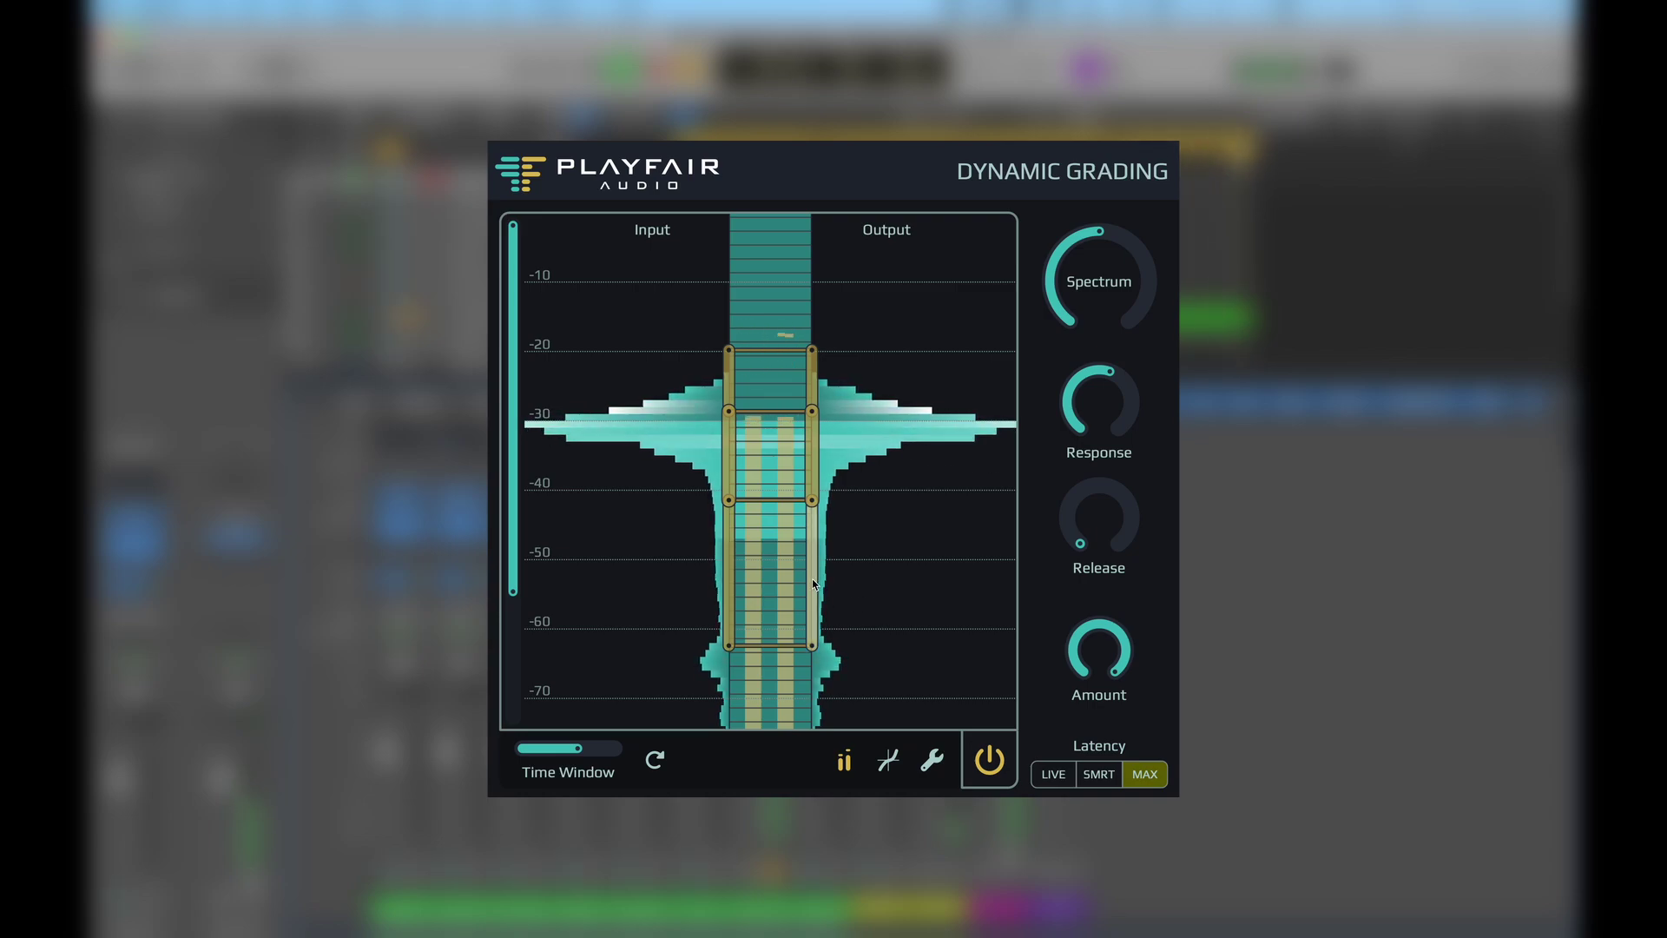
left_click_drag(813, 577, 815, 529)
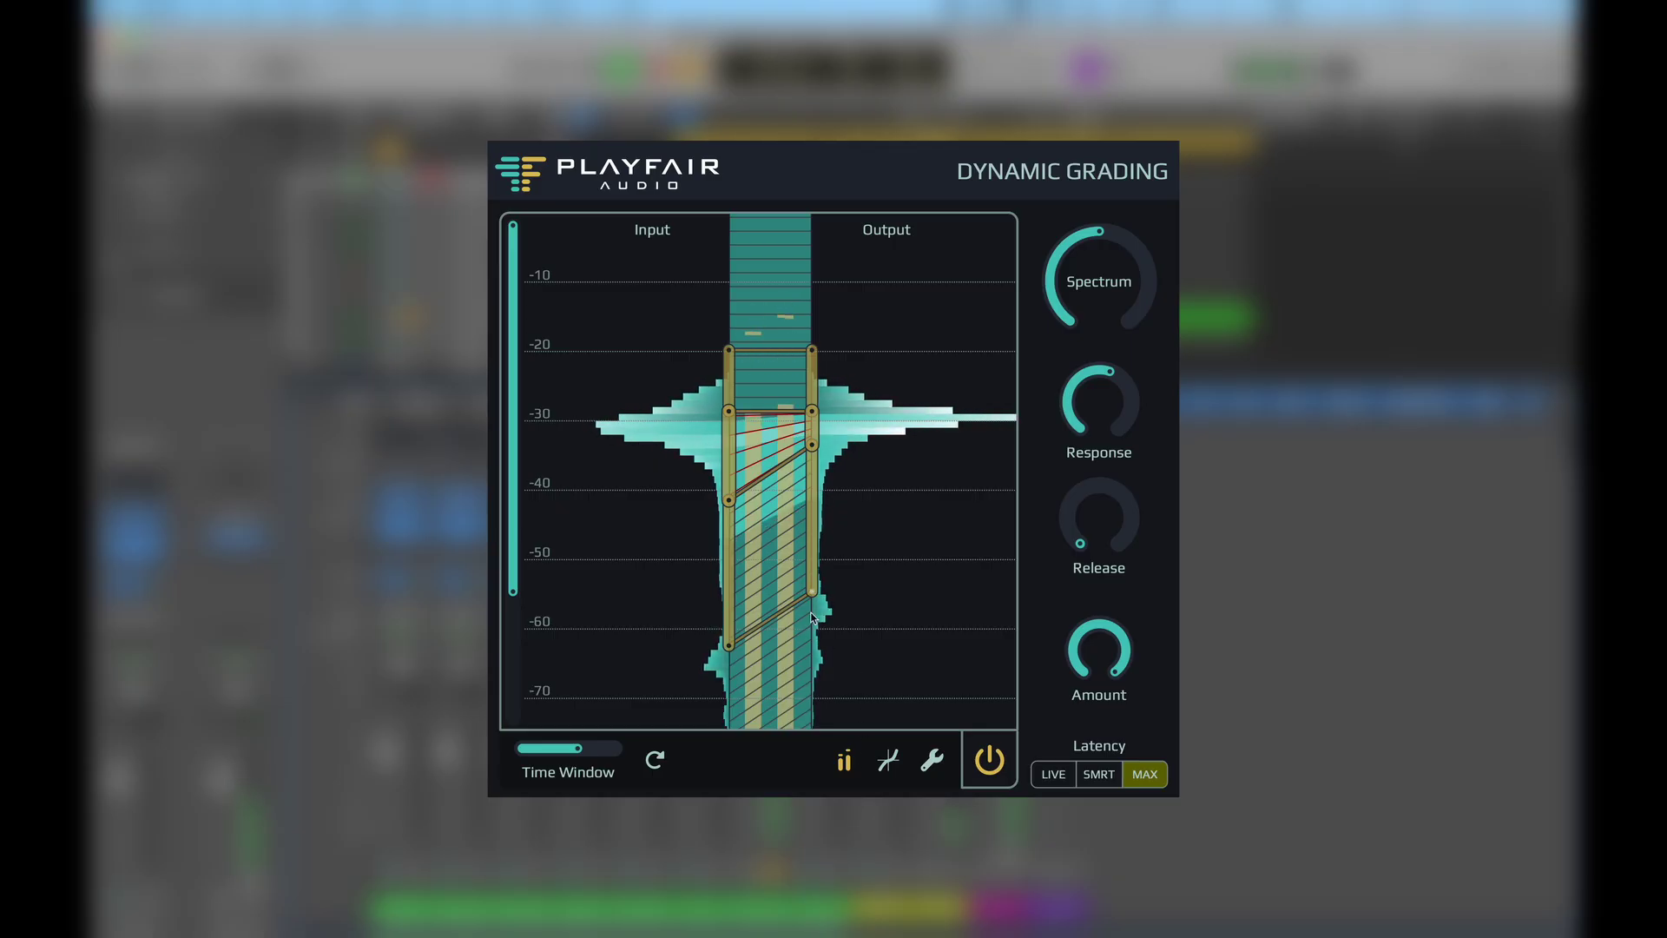
Raise the lowest output point to about -47 dB, then settle it at about -52 dB.
left_click_drag(814, 593, 810, 528)
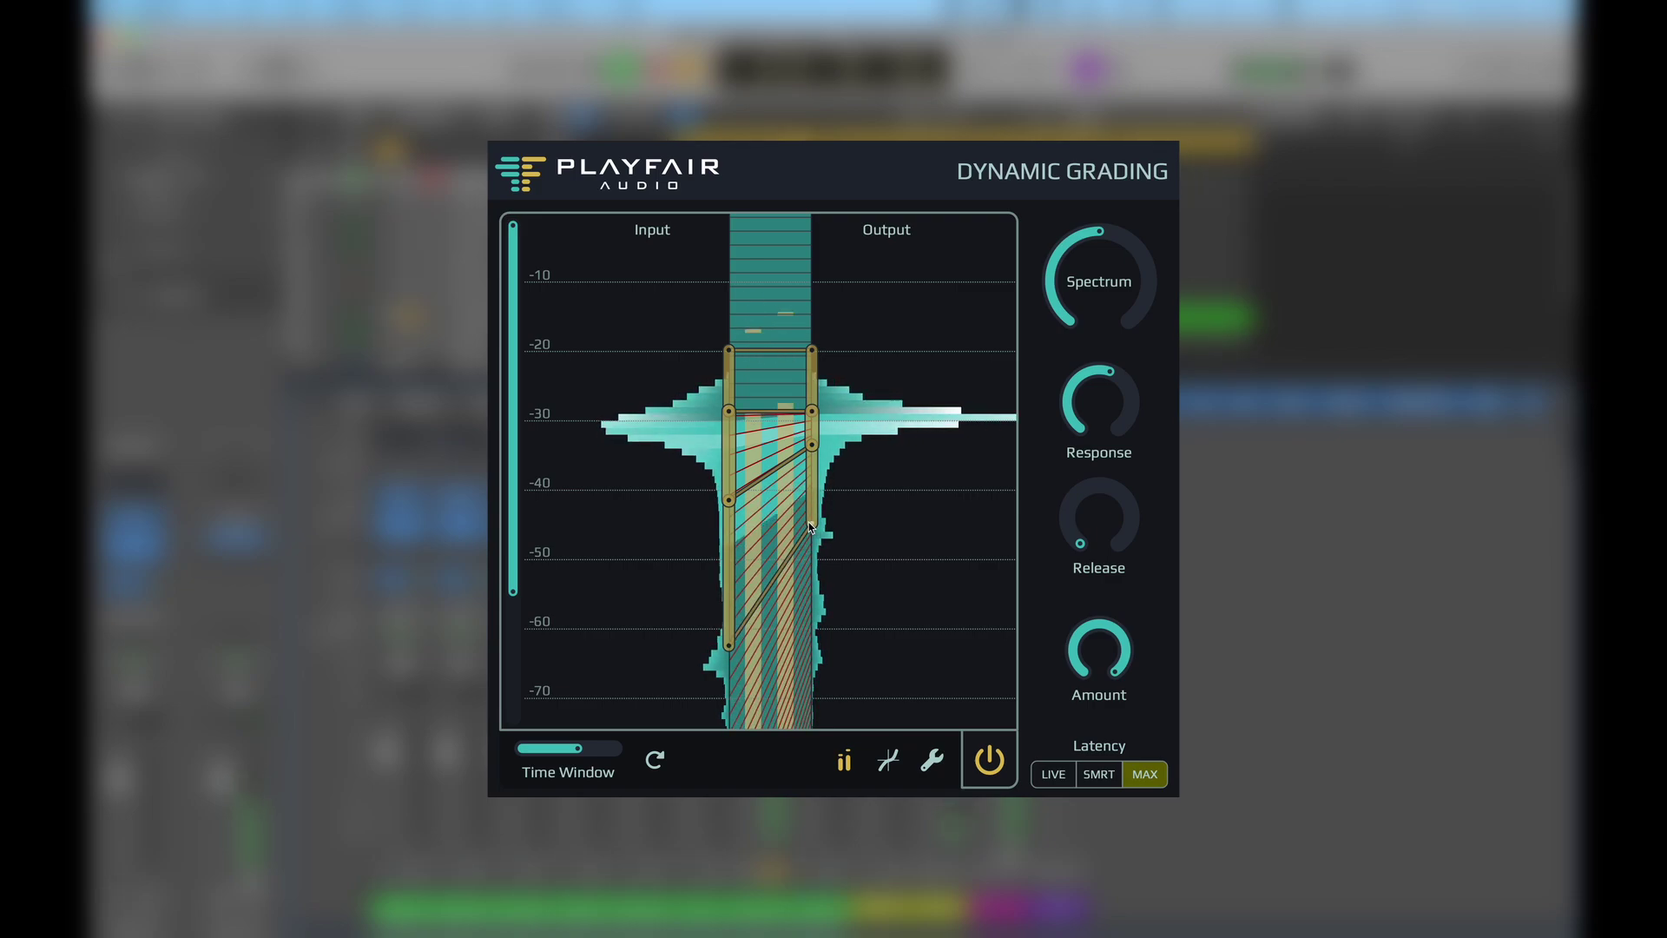
left_click_drag(809, 522, 930, 623)
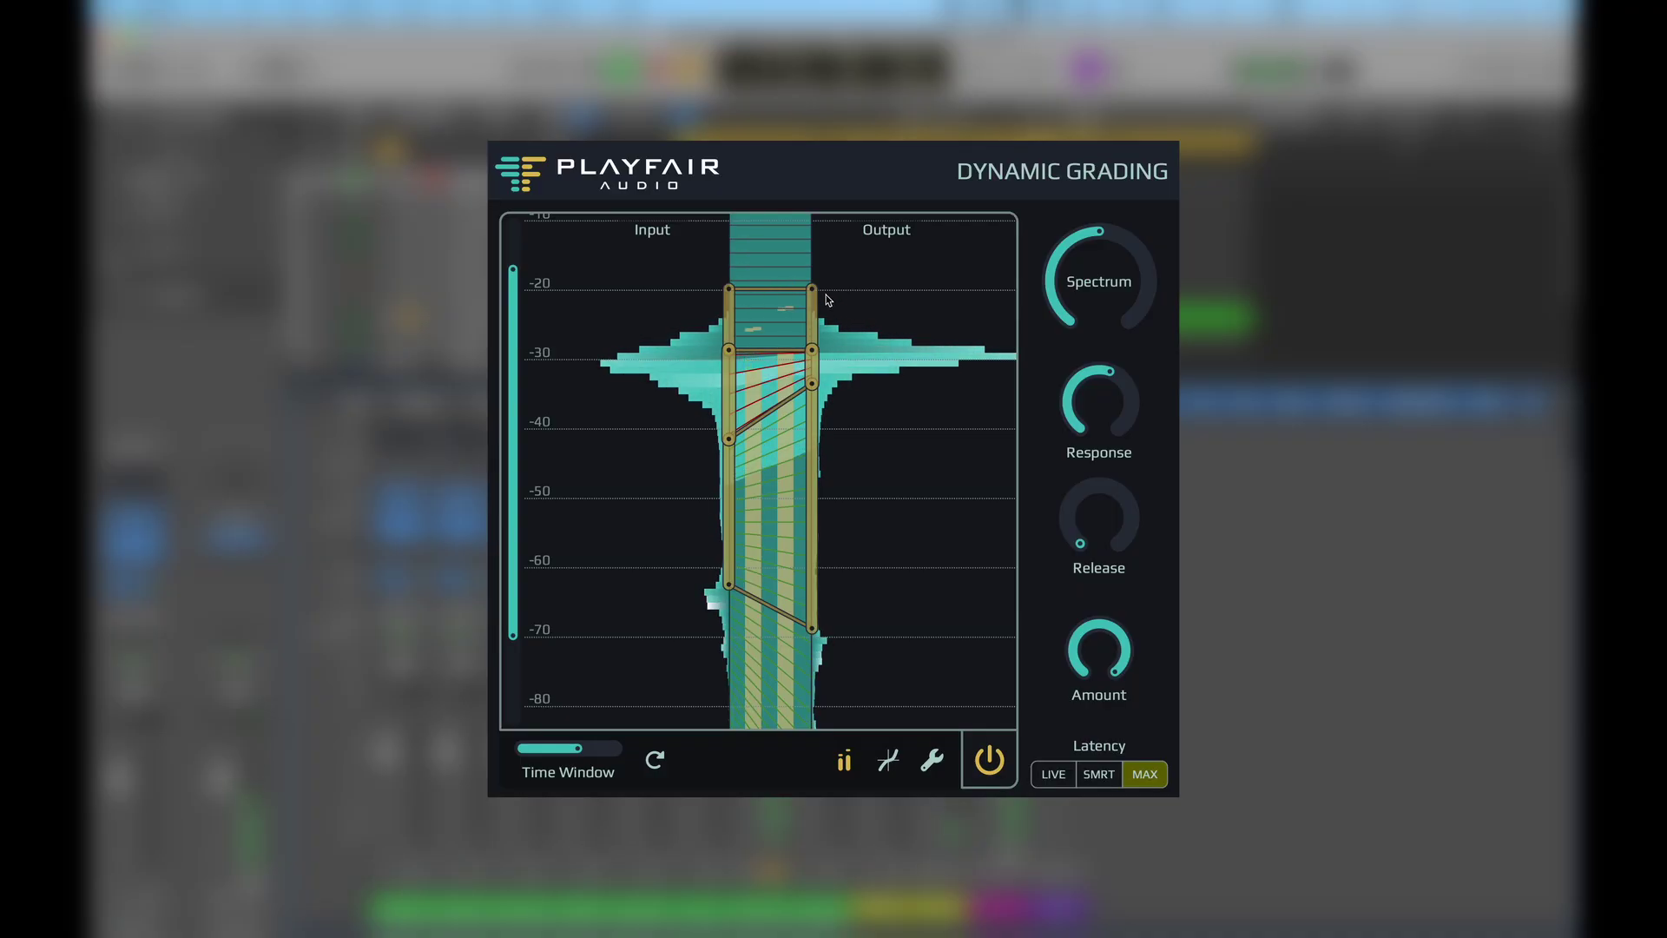
Move the top output point to -17 dB, then lower it to about -24 dB and slightly further.
mouse_move(815, 290)
left_mouse_down()
mouse_move(818, 276)
mouse_move(819, 311)
mouse_move(821, 297)
left_mouse_up()
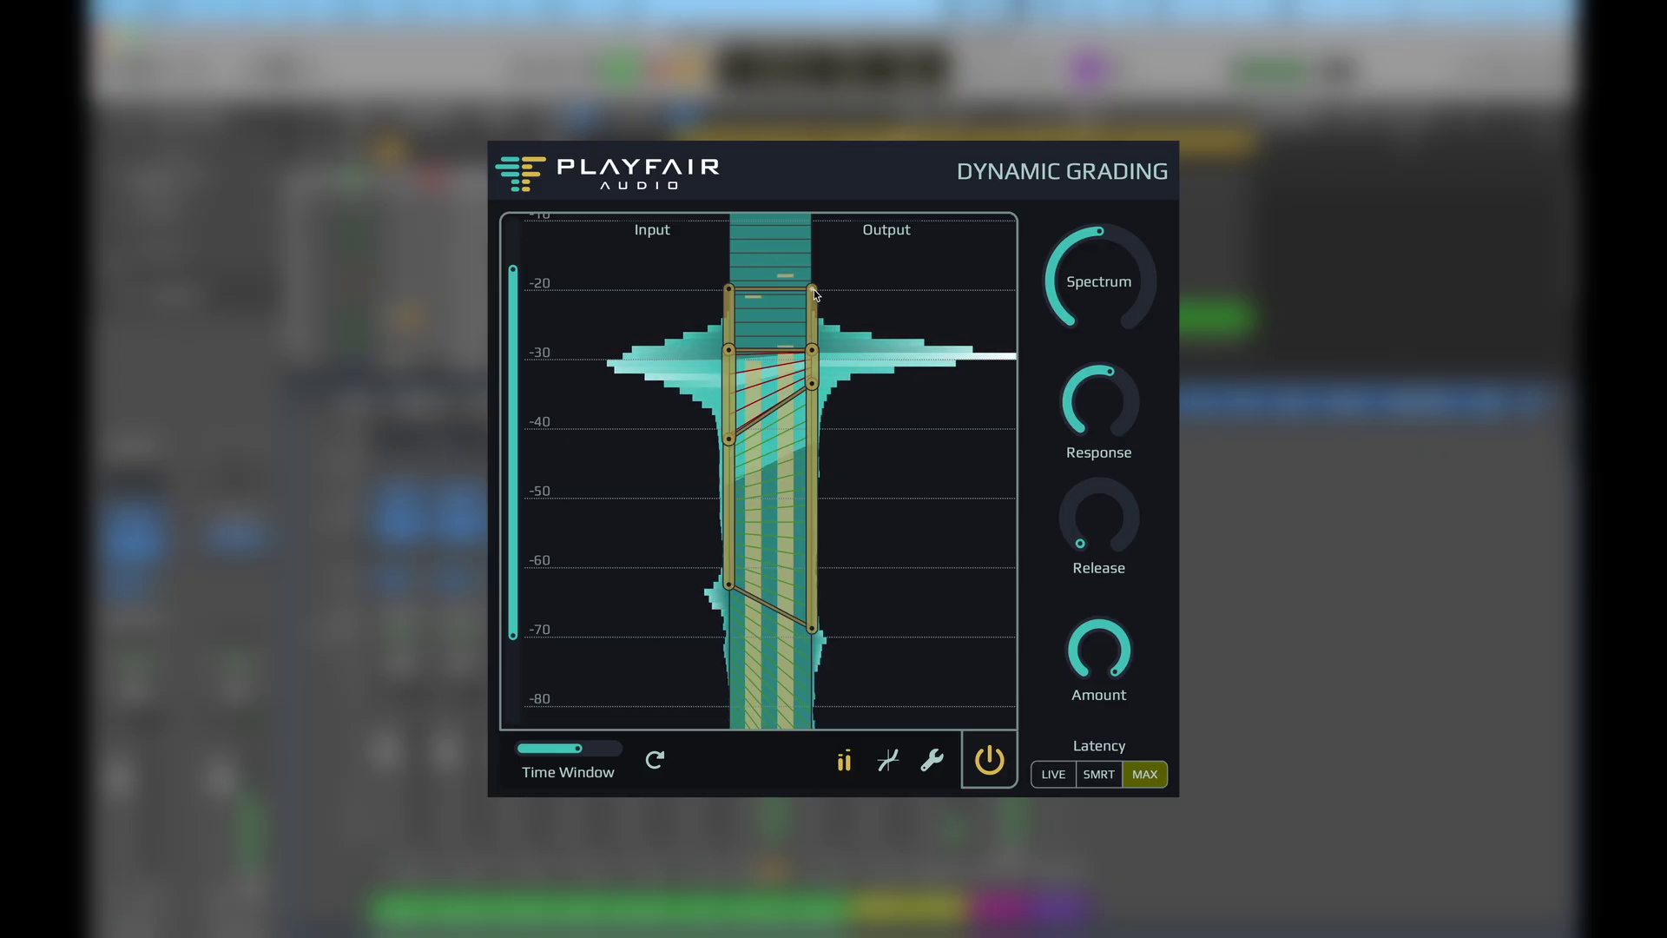
mouse_move(815, 290)
left_mouse_down()
mouse_move(814, 335)
mouse_move(810, 266)
left_mouse_up()
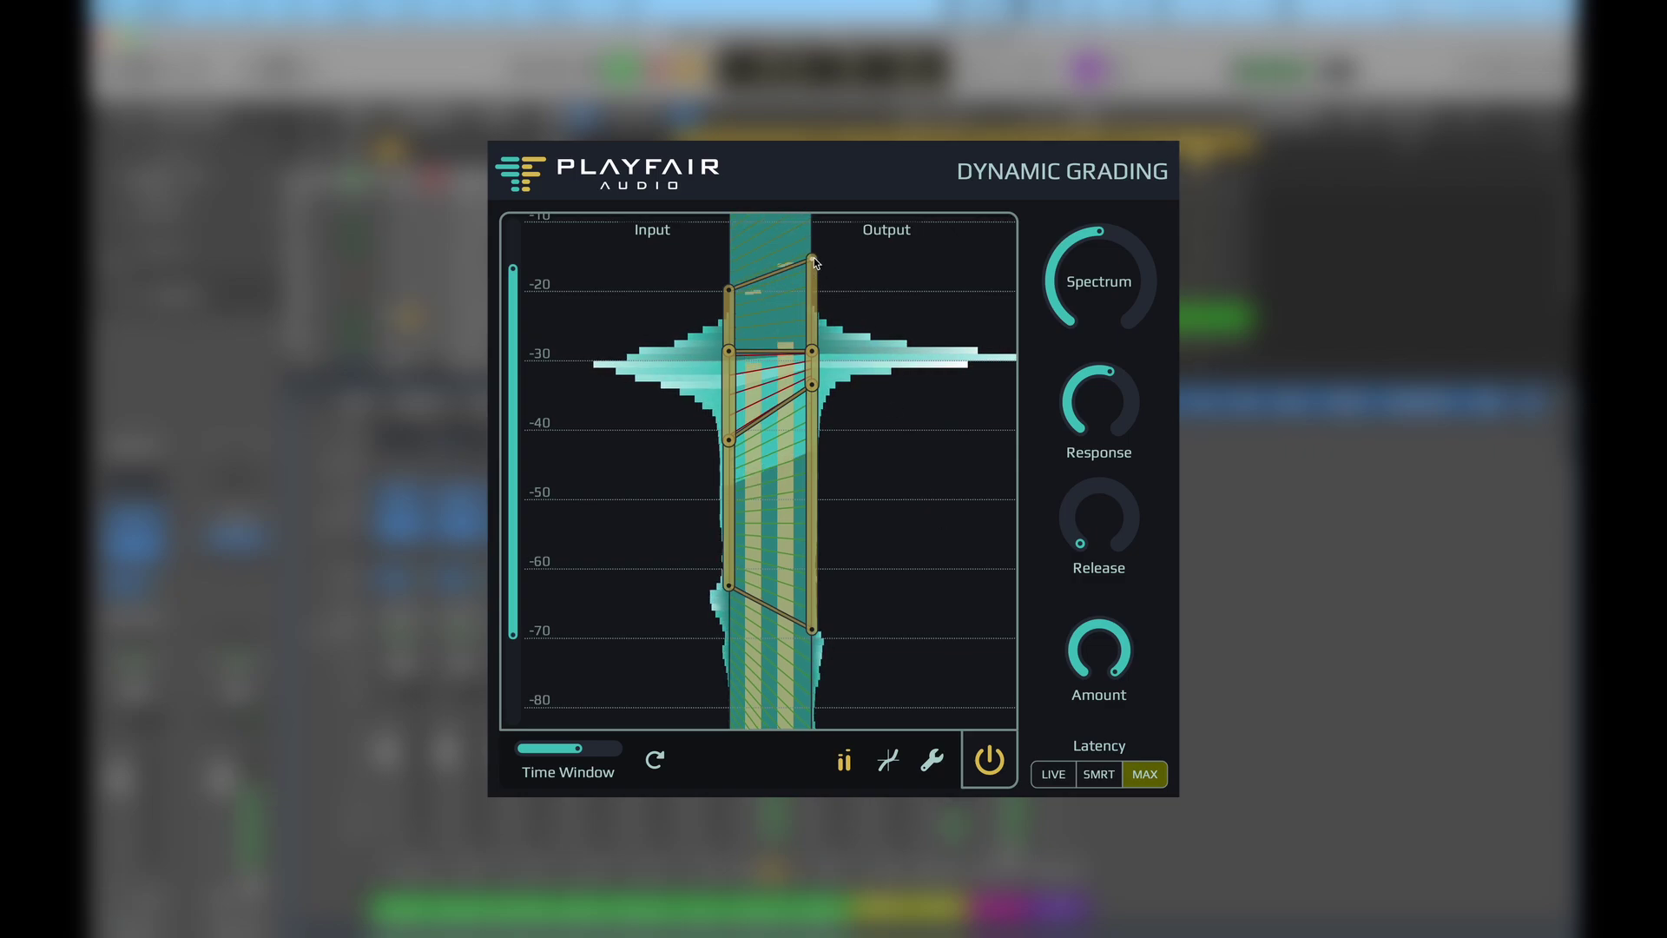
left_click_drag(814, 259, 812, 275)
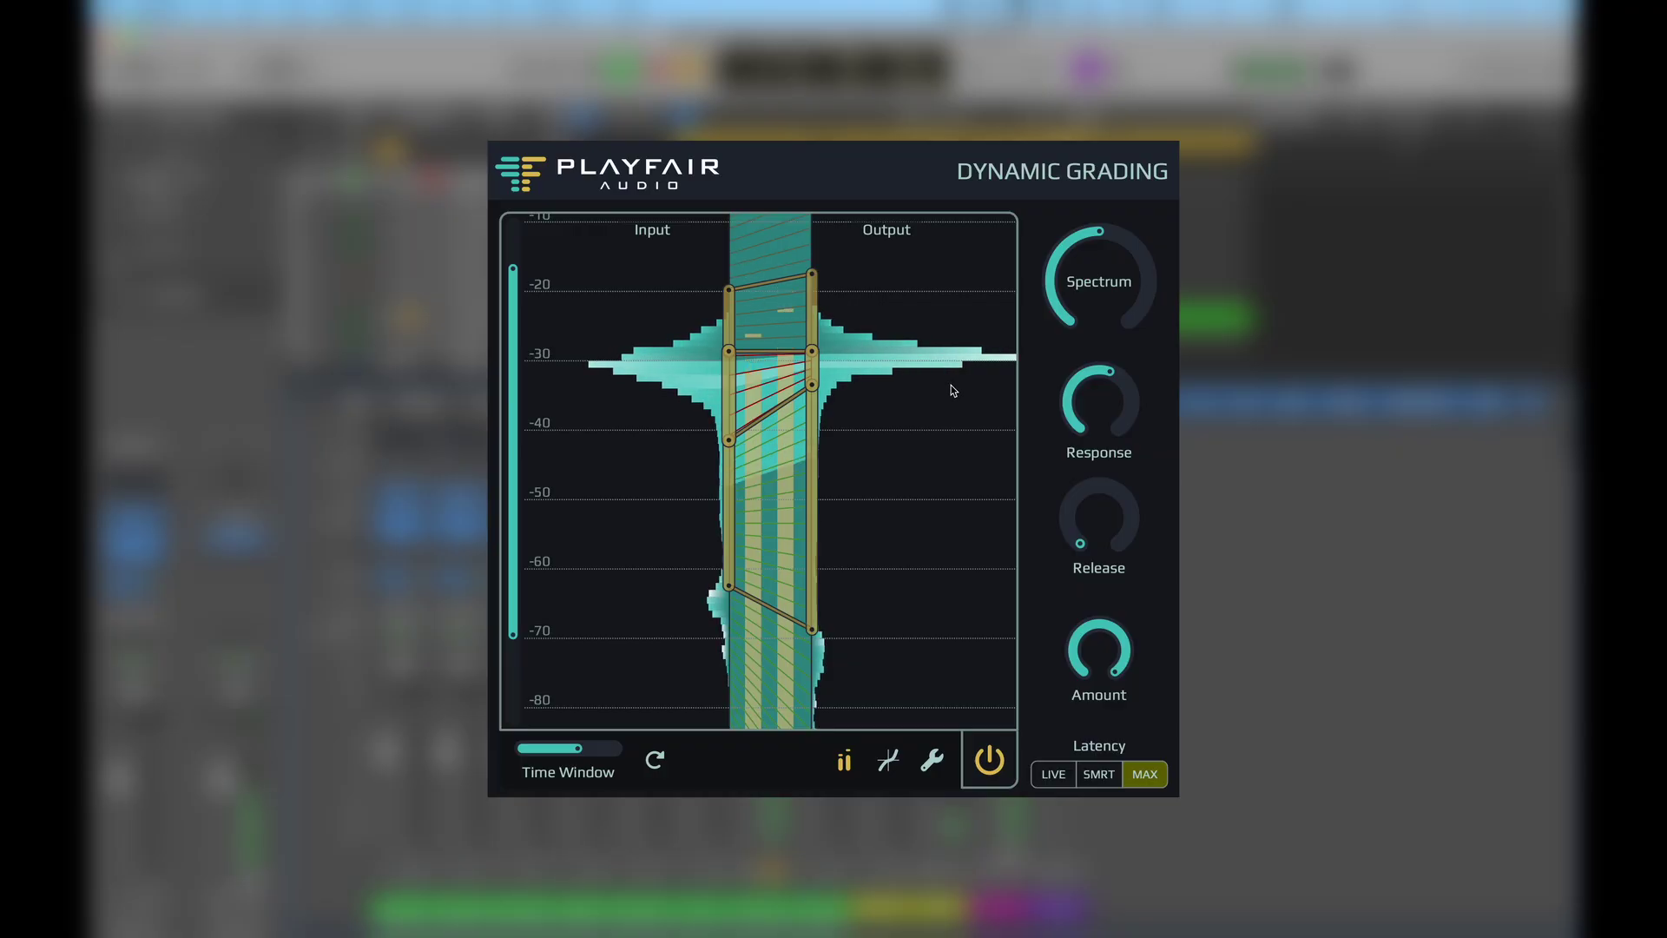
Set the Spectrum knob to 2.9 pink.
scroll(942, 388, "down", 1)
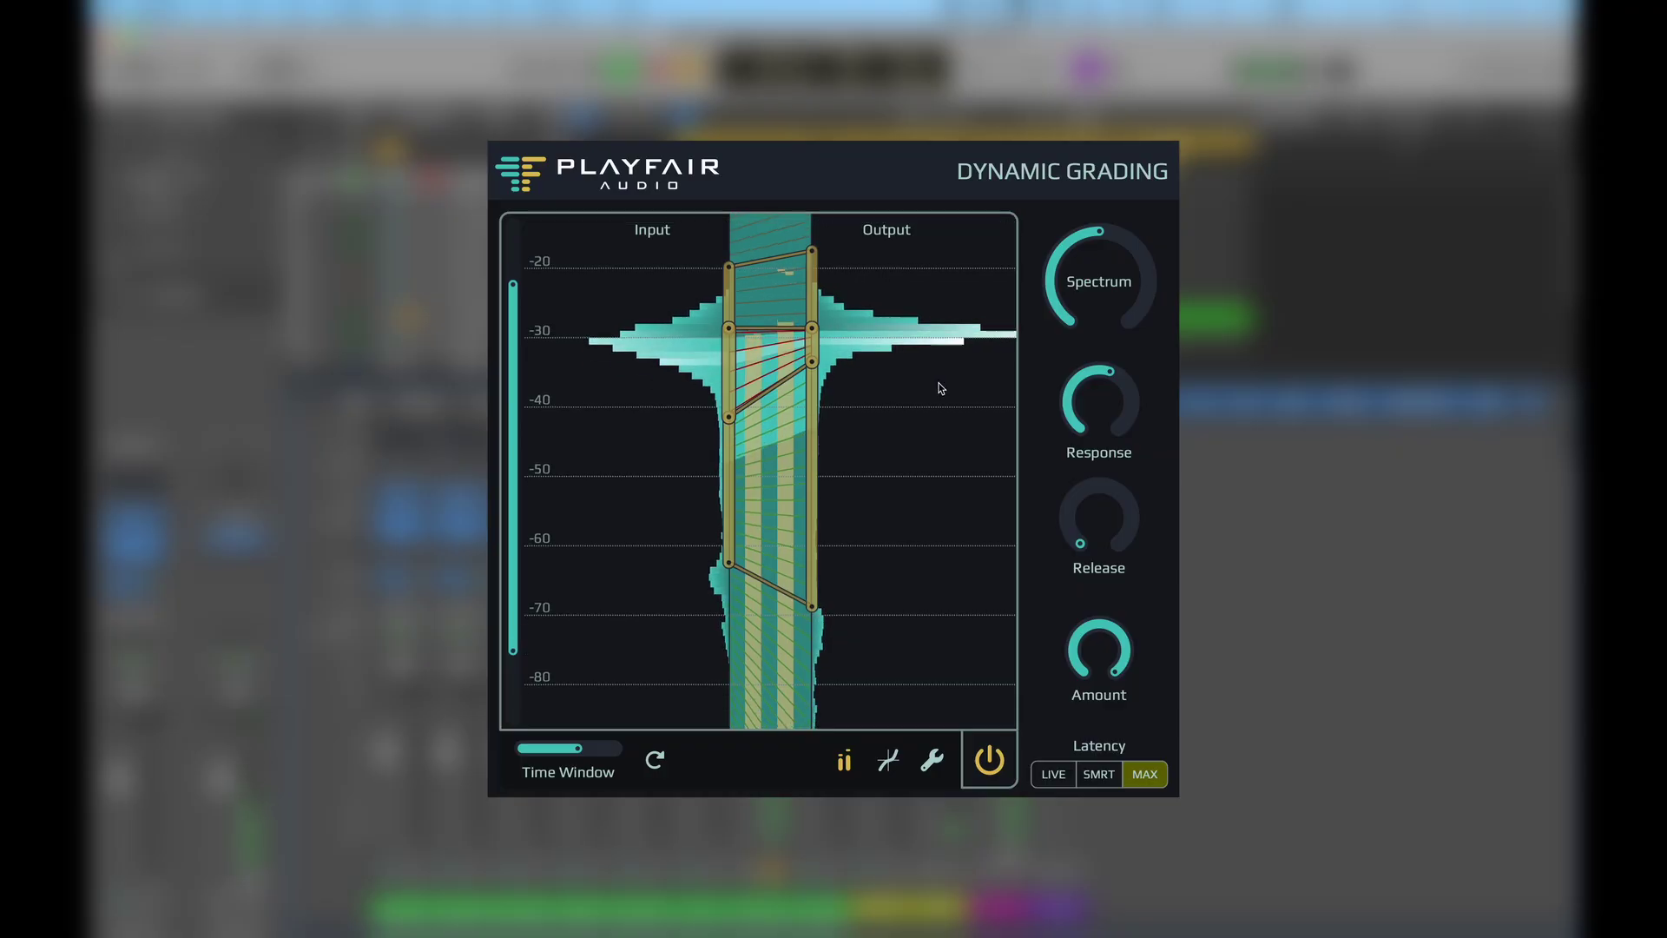
mouse_move(1101, 290)
mouse_move(1100, 290)
left_mouse_down()
mouse_move(1099, 222)
mouse_move(1093, 292)
left_mouse_up()
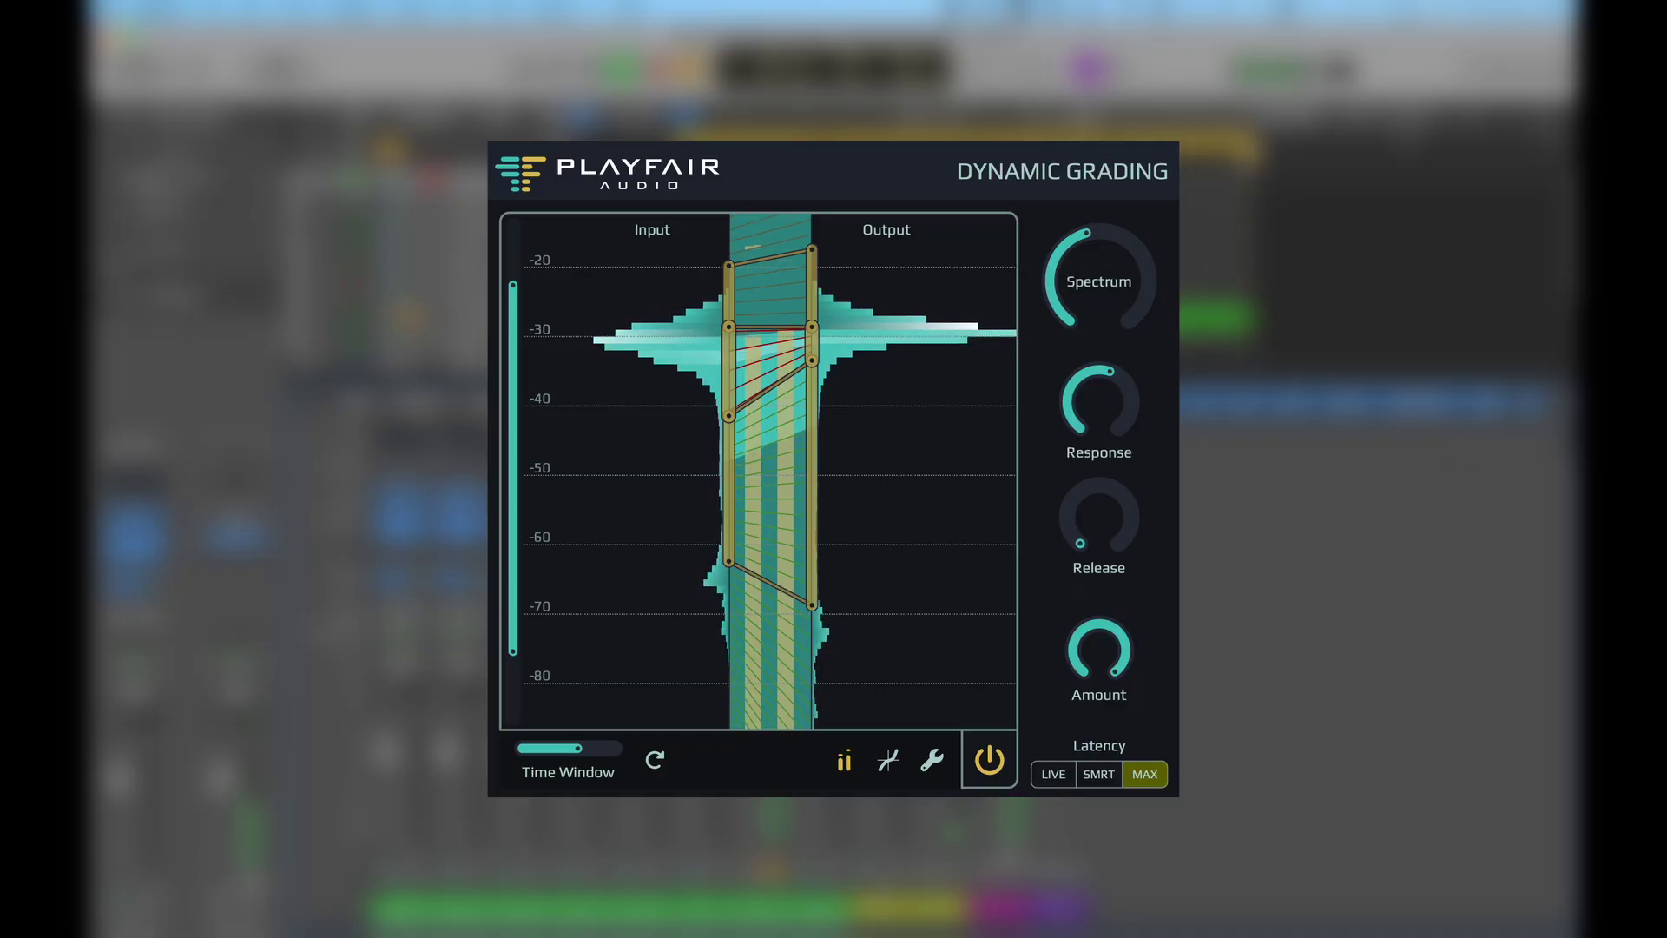
Shorten Response to about 6.35 ms, then 2.05 ms, and finally set it to 14.3 ms.
mouse_move(1116, 404)
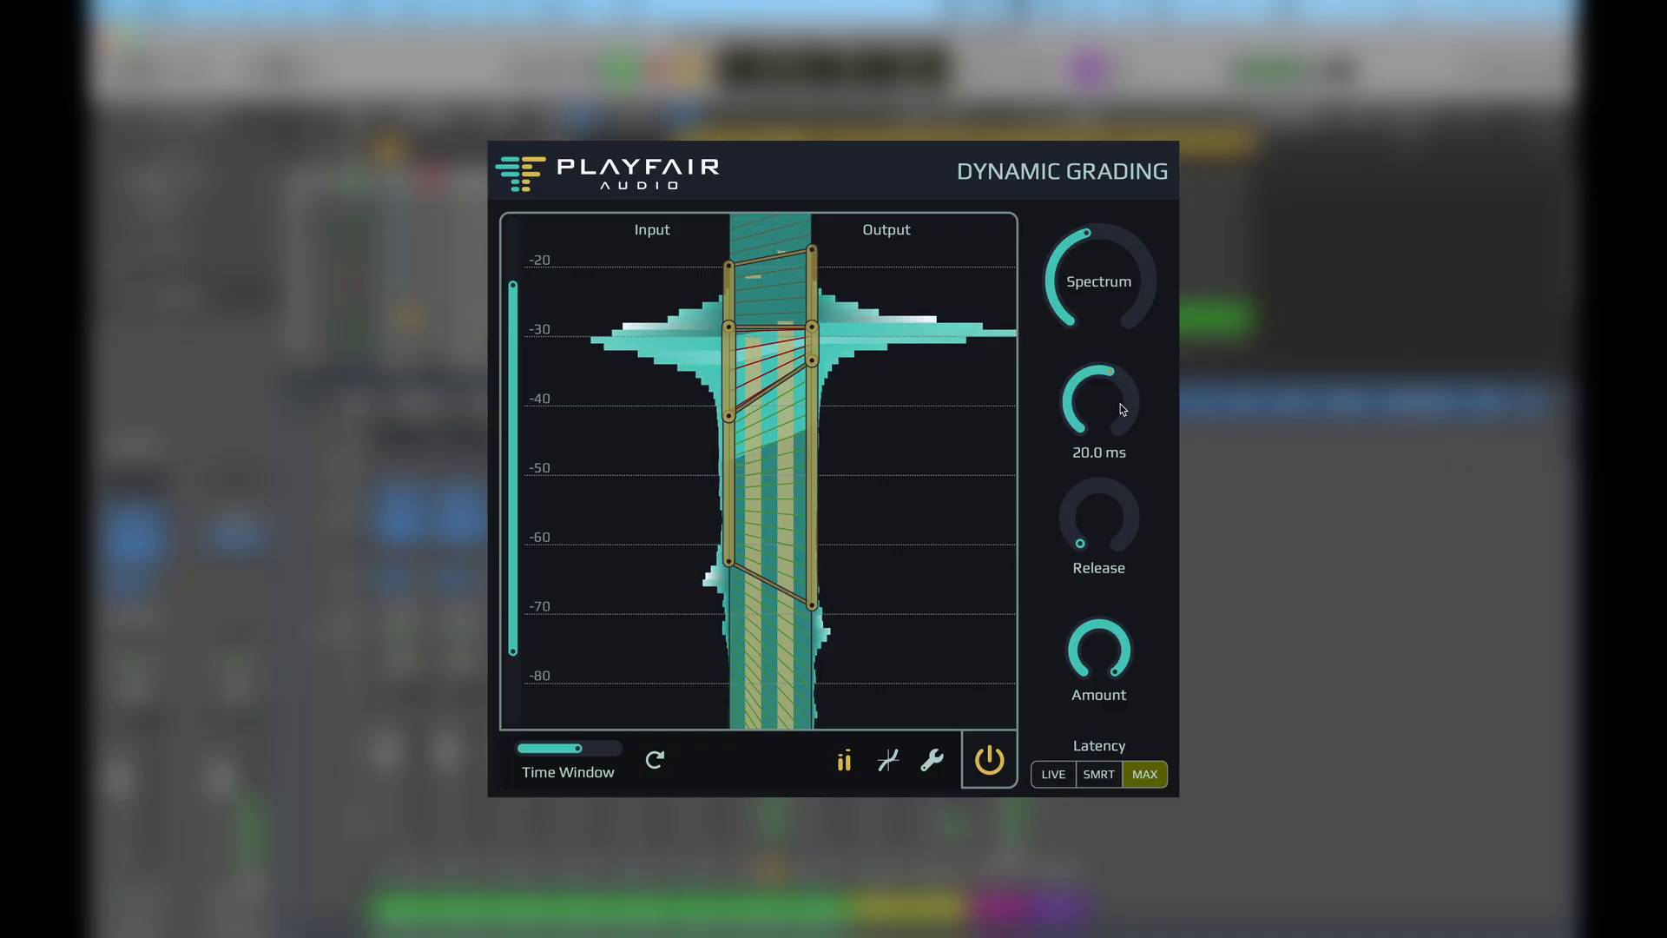
left_click_drag(1114, 408, 1109, 469)
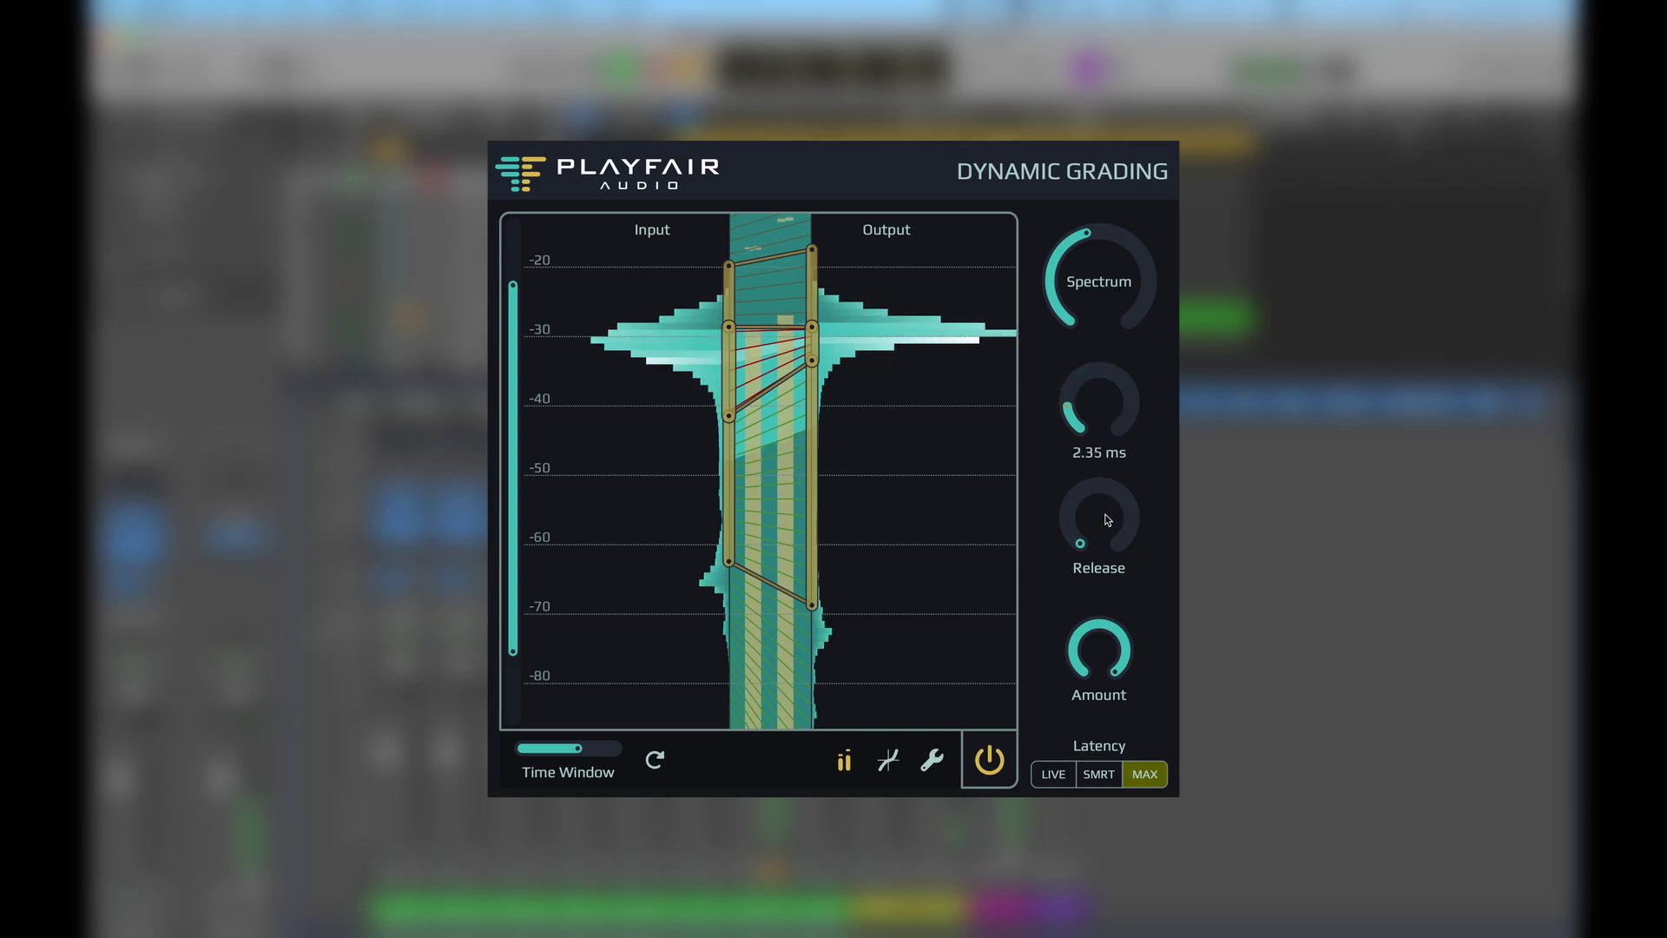
left_click_drag(1103, 518, 1103, 519)
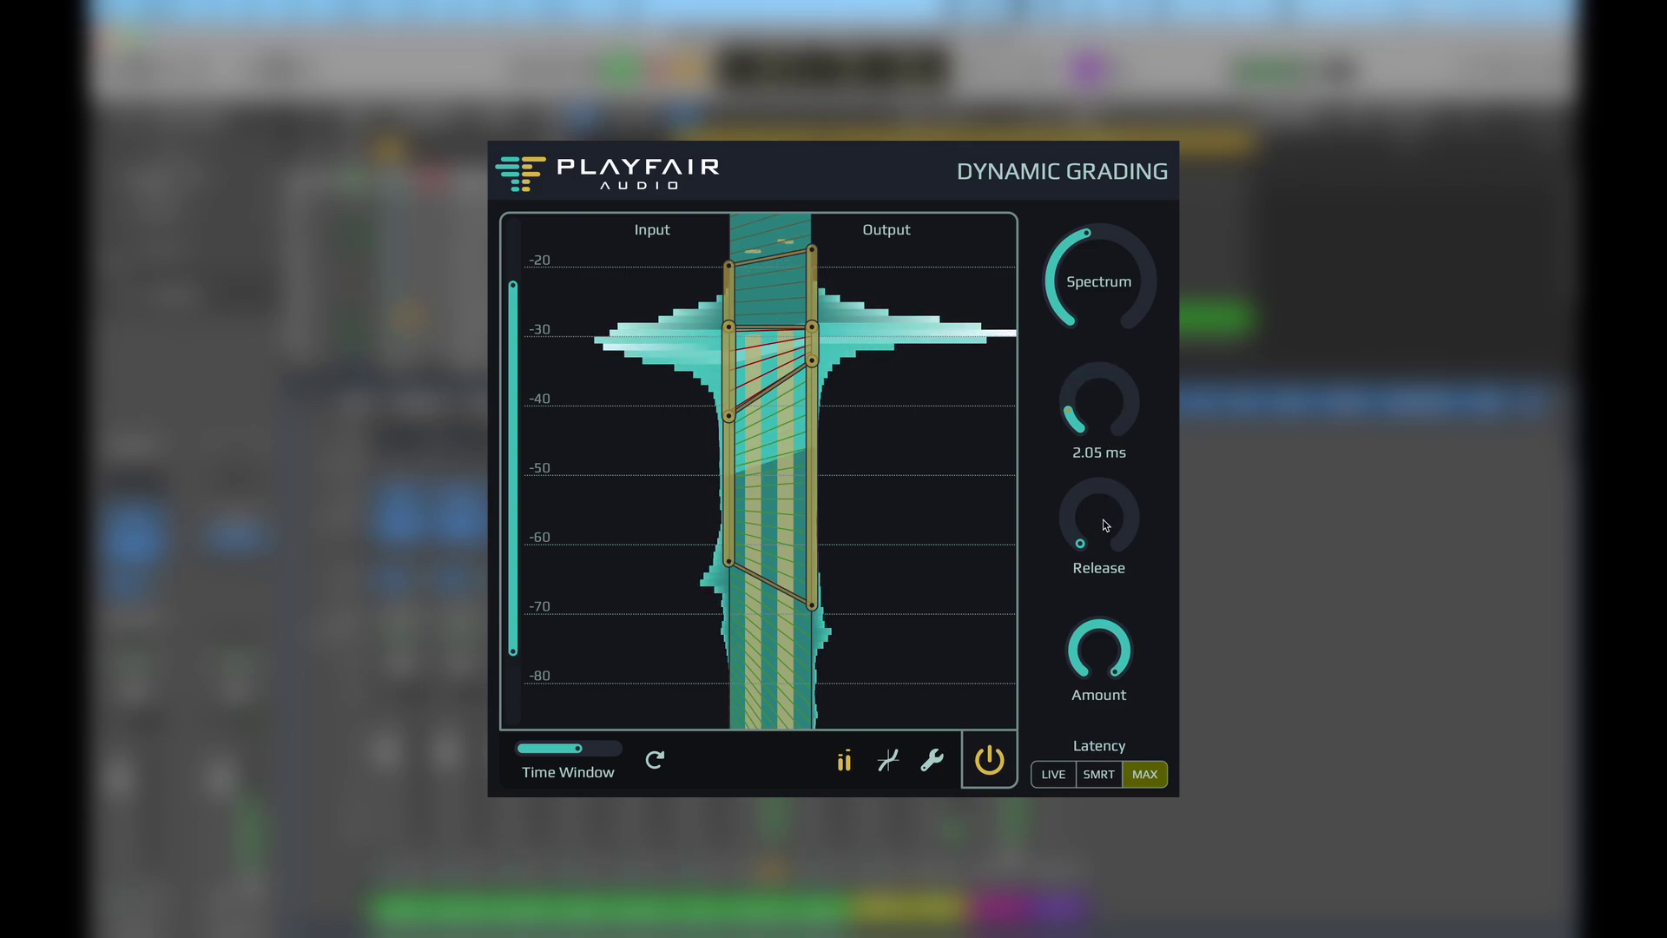
left_click_drag(1102, 519, 1117, 463)
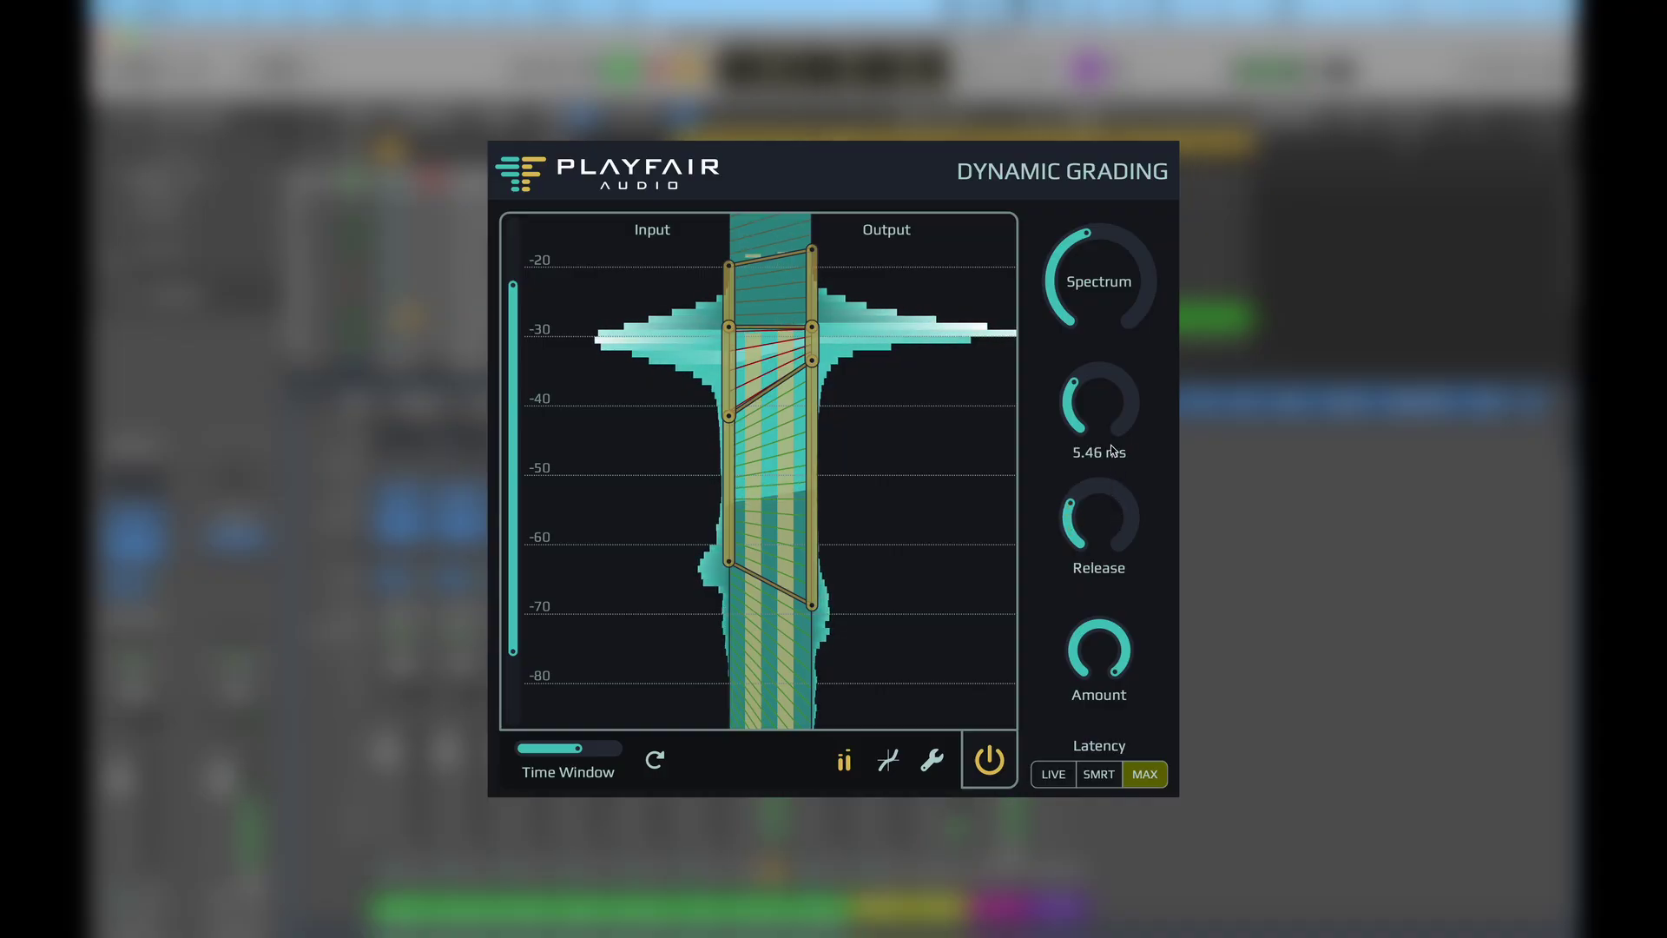
Nudge the lowest input point up and the top input point down, then shift the whole output rail lower.
left_click_drag(727, 415, 726, 407)
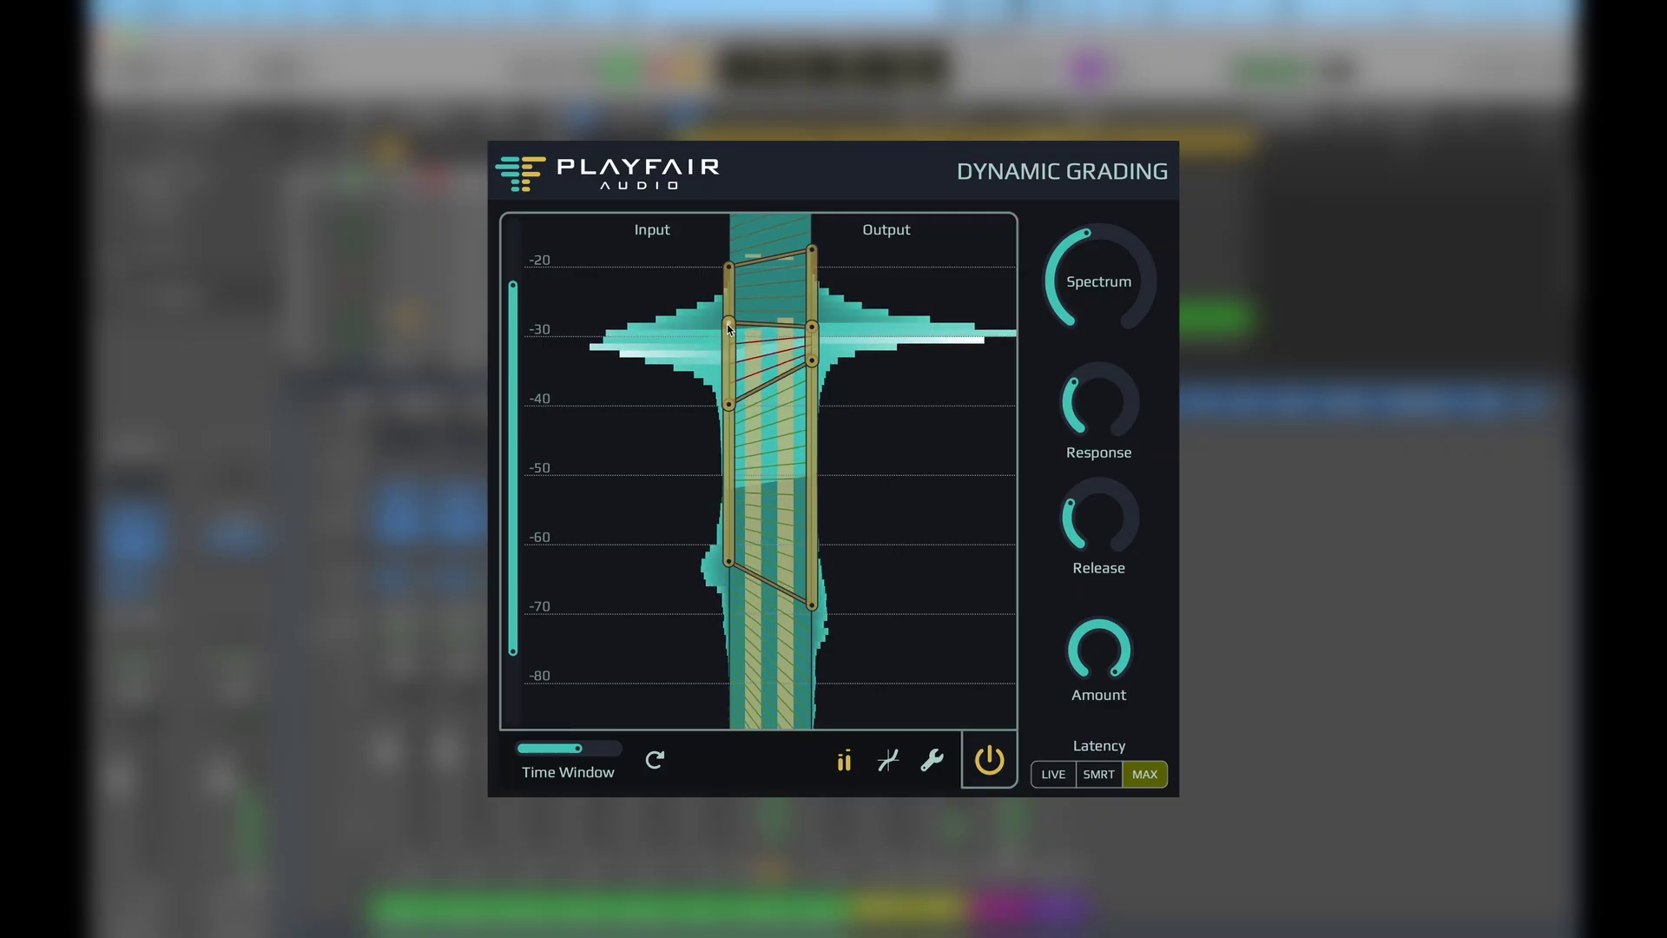
left_click_drag(730, 268, 731, 273)
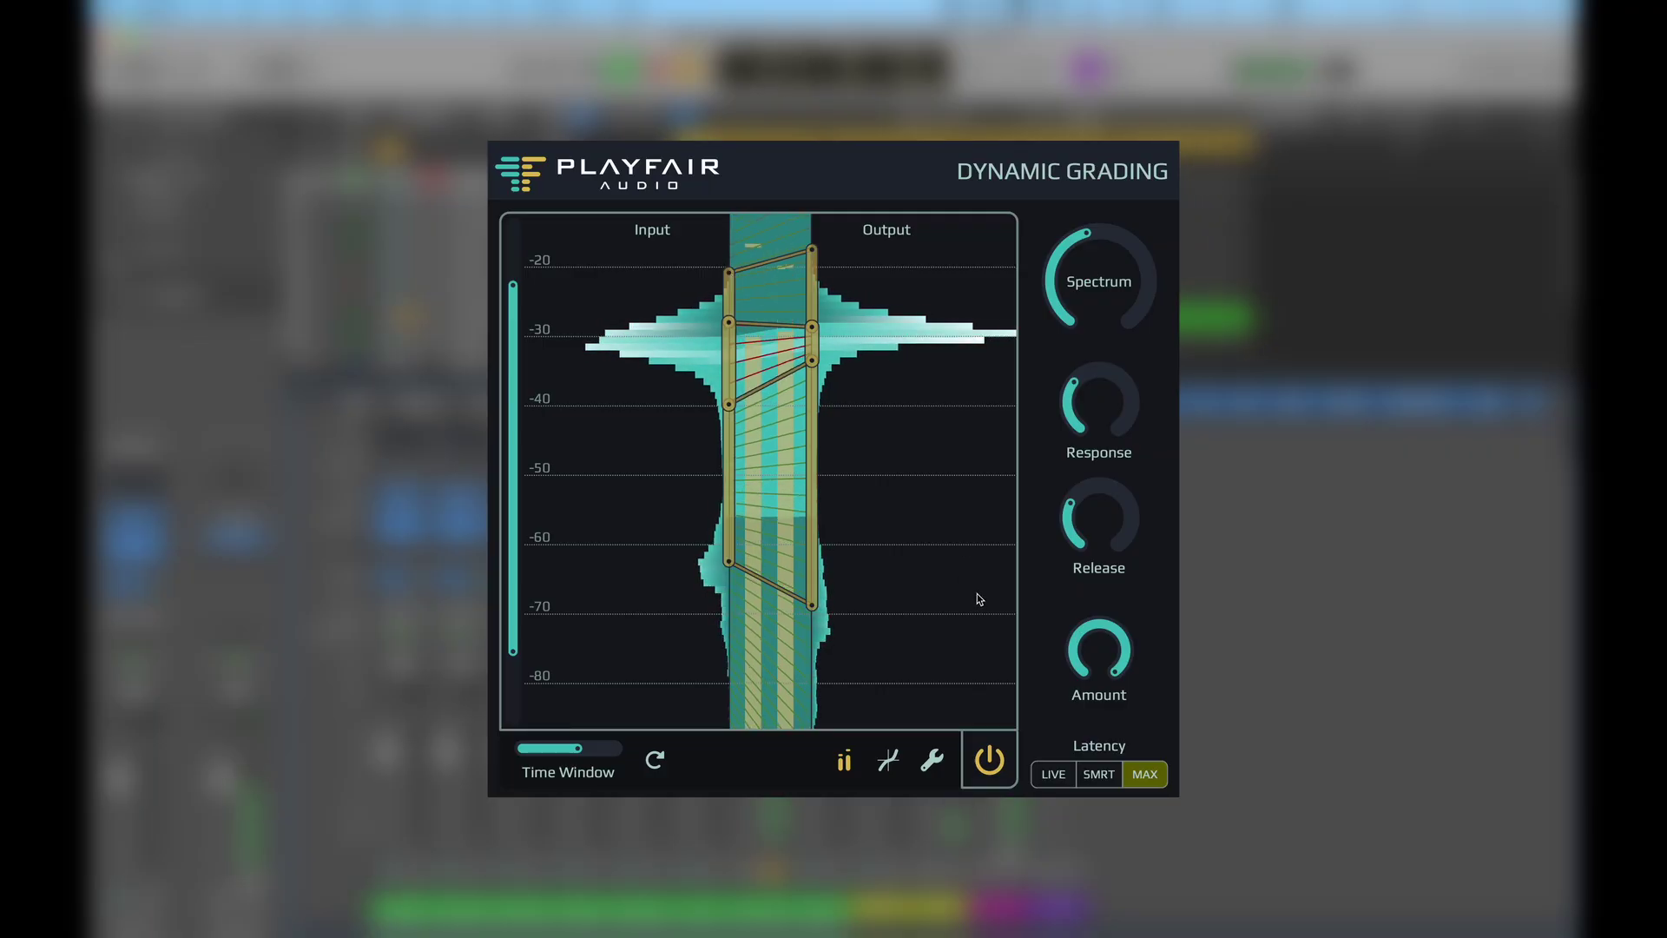
mouse_move(812, 346)
left_mouse_down()
mouse_move(805, 371)
mouse_move(806, 351)
left_mouse_up()
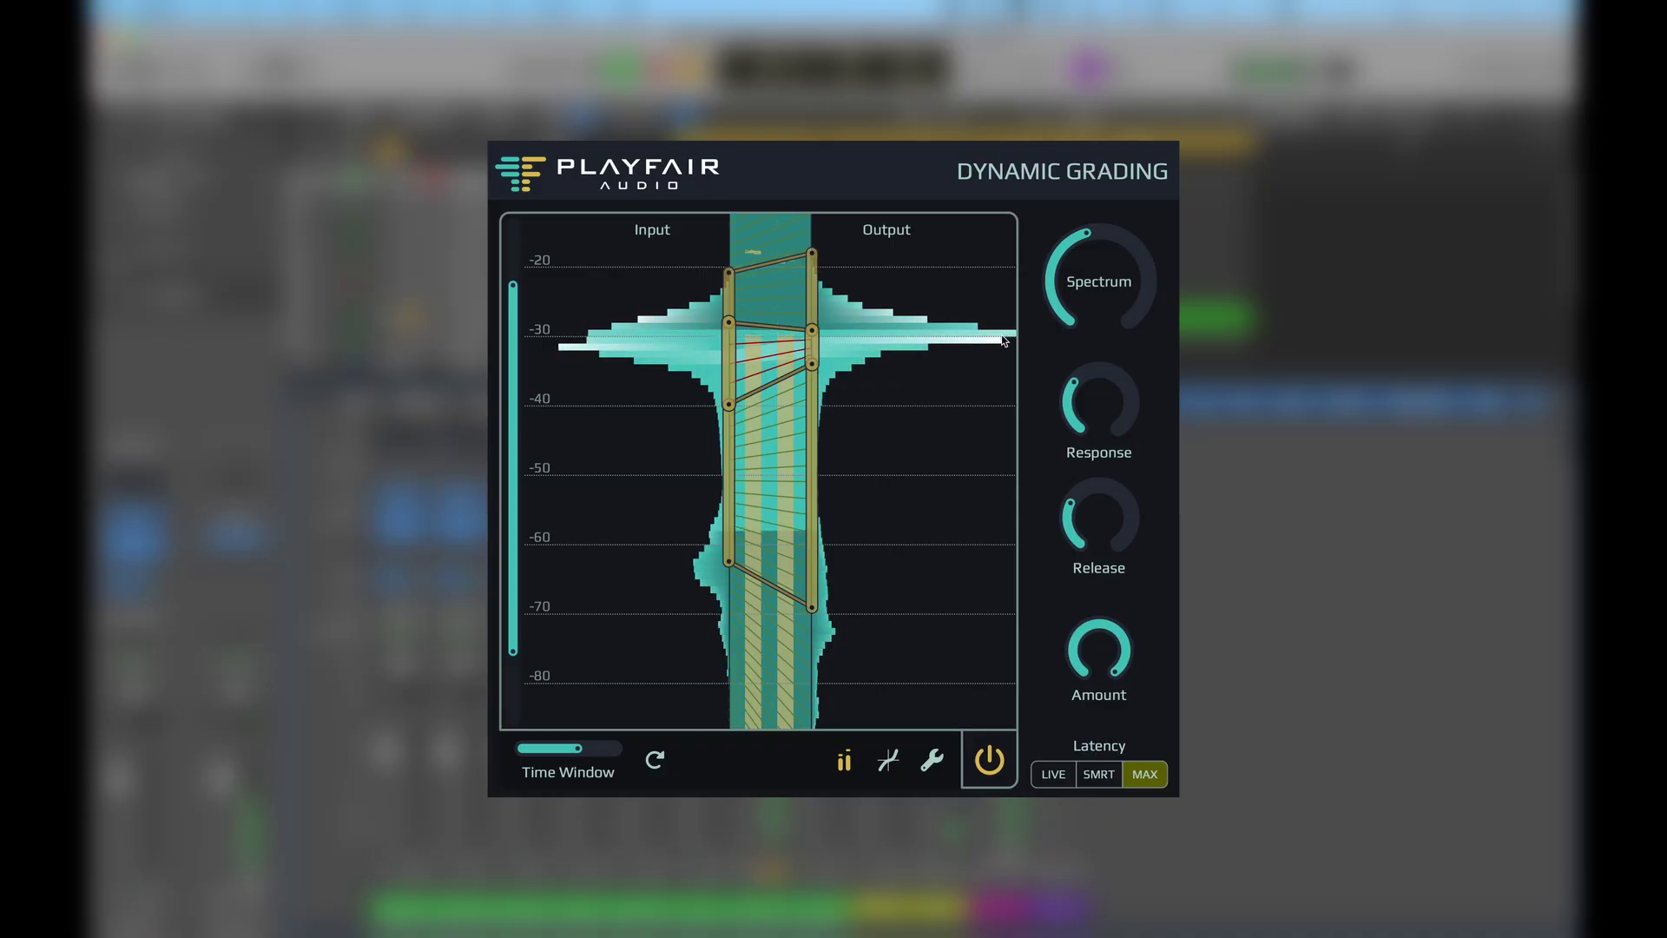